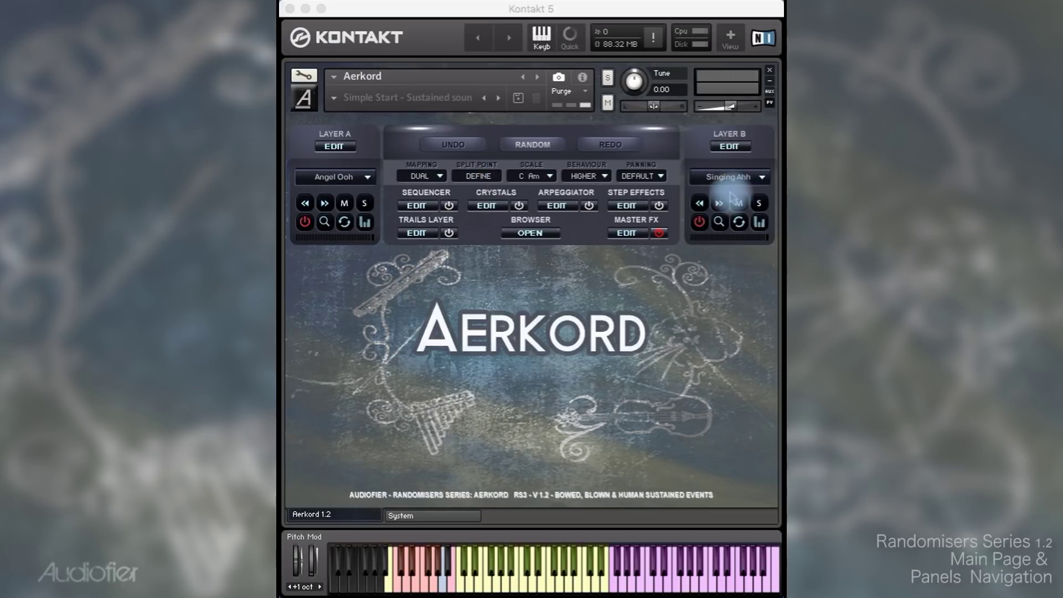
- View the Arpeggiator, Crystals, Sequencer and Trails Layer edit panels one after another
{"action": "left_click", "coordinate": [557, 205]}
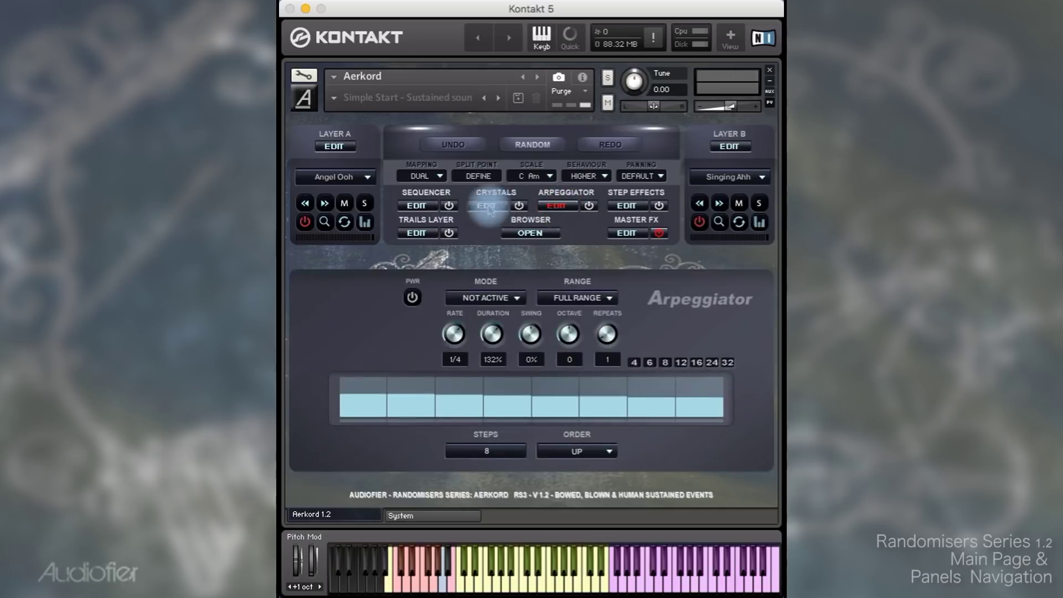
{"action": "left_click", "coordinate": [486, 205]}
{"action": "left_click", "coordinate": [416, 206]}
{"action": "left_click", "coordinate": [416, 233]}
{"action": "left_click", "coordinate": [397, 134]}
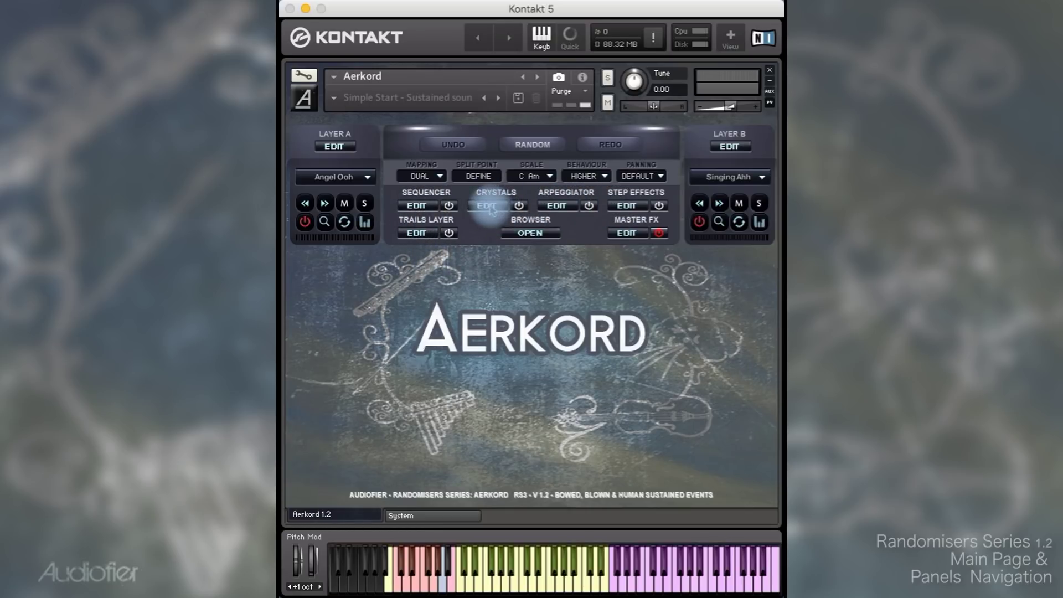
- Look through the Sequencer, Crystals, Arpeggiator, Step Effects and Sound Browser panels, and return to the main page
{"action": "left_click", "coordinate": [422, 205]}
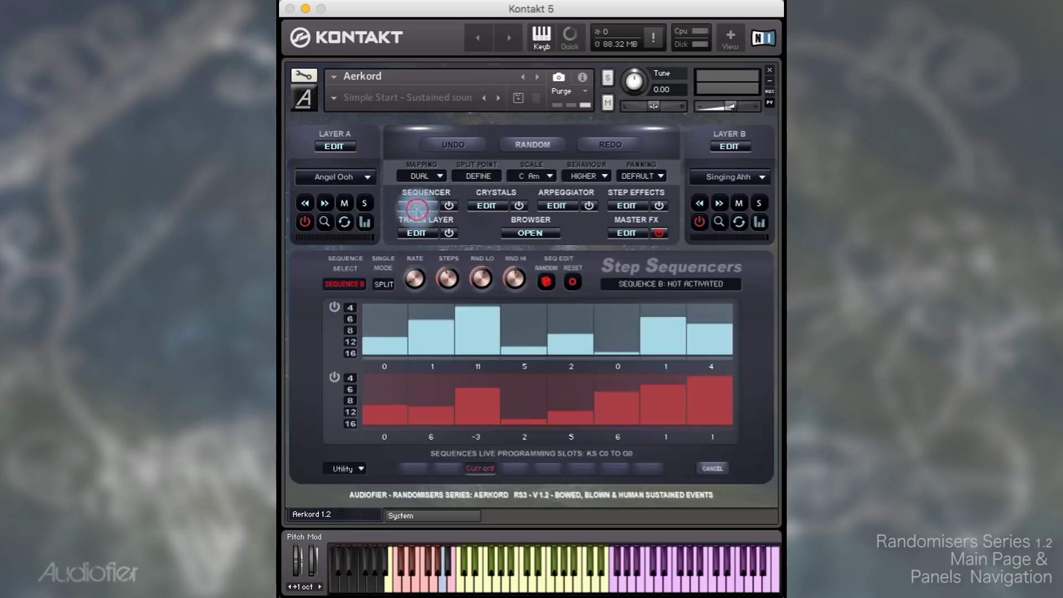
{"action": "left_click", "coordinate": [486, 205]}
{"action": "left_click", "coordinate": [557, 206]}
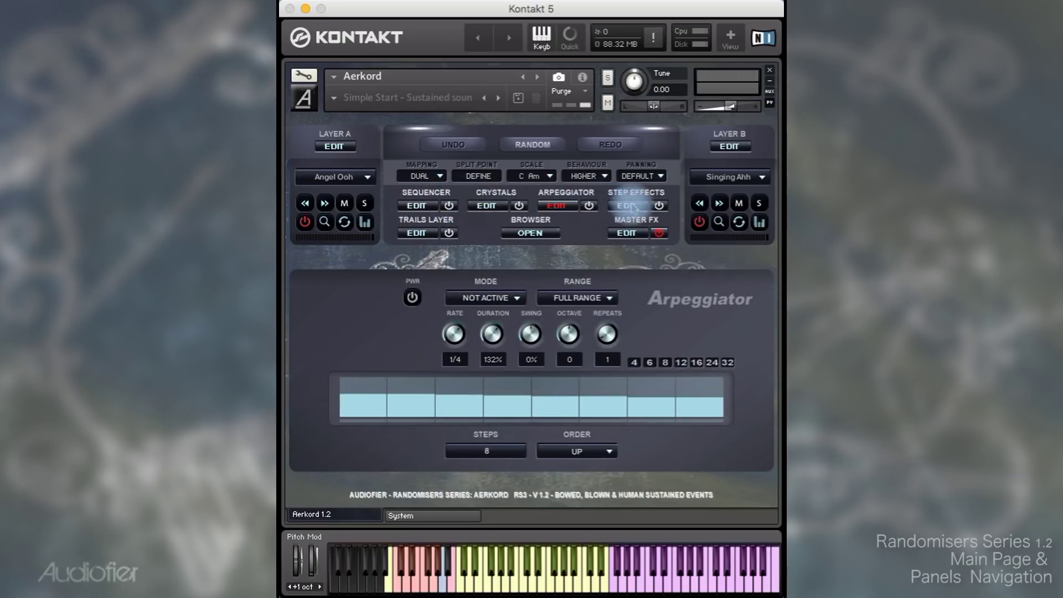
{"action": "left_click", "coordinate": [626, 205]}
{"action": "left_click", "coordinate": [530, 233]}
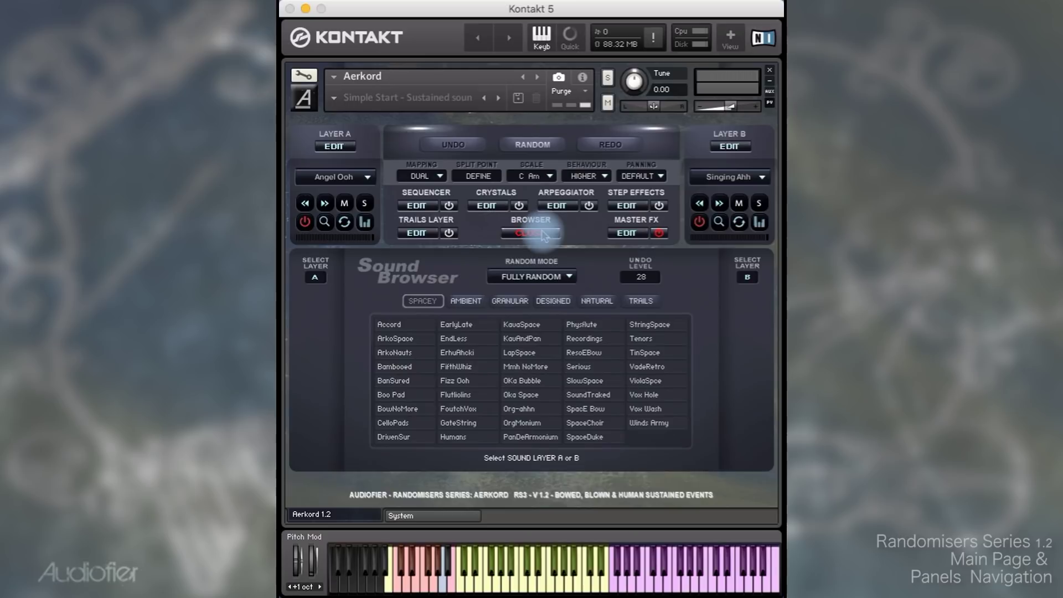
{"action": "left_click", "coordinate": [543, 236]}
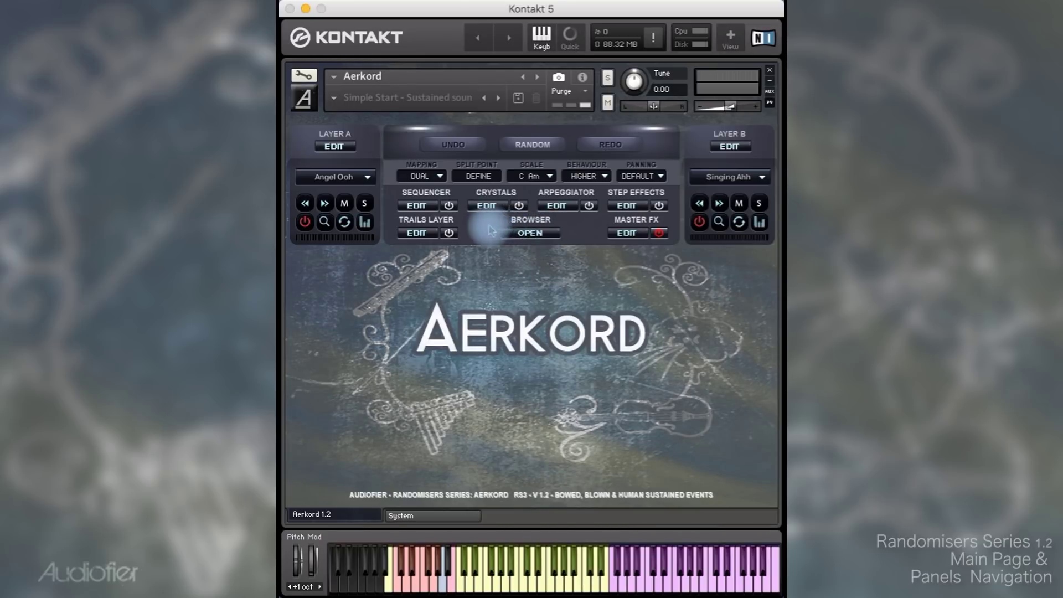
- Toggle the power of the Sequencer and Crystals modules directly from the main page
{"action": "left_click", "coordinate": [449, 206]}
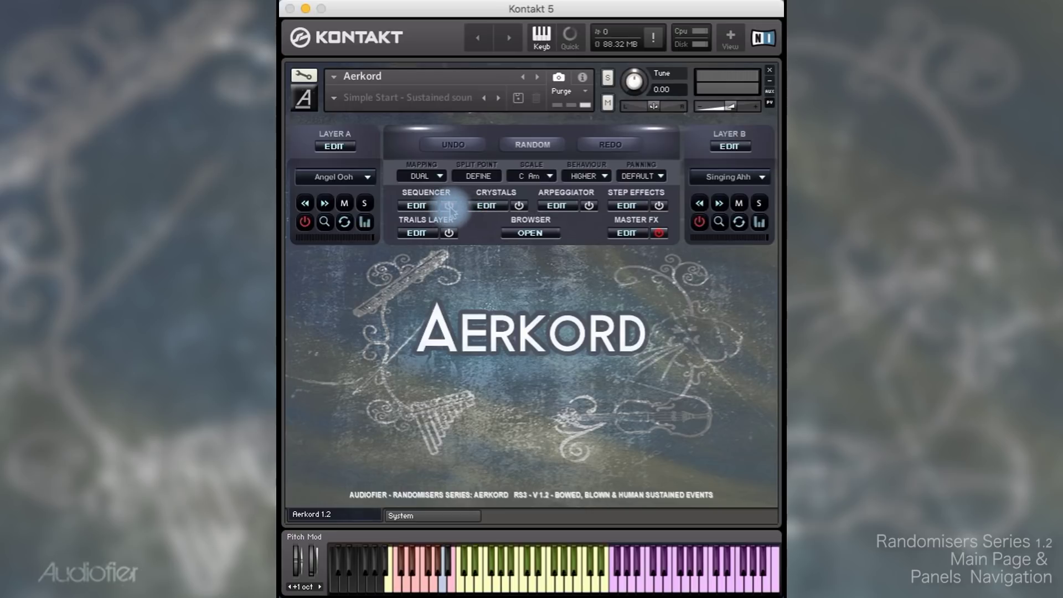
{"action": "left_click", "coordinate": [519, 206]}
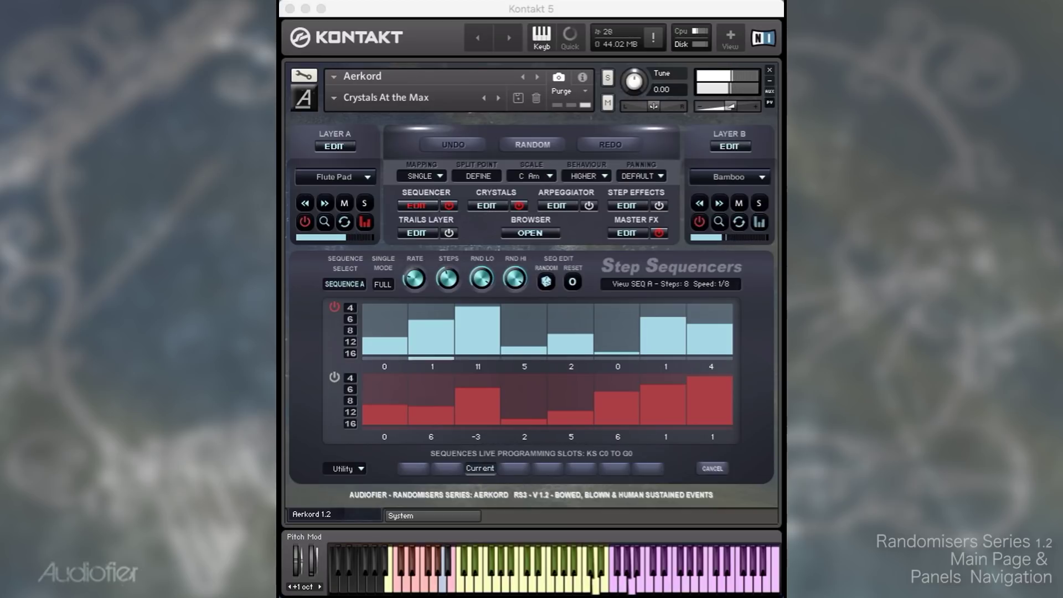
- Check the Step Sequencer's Steps and RND LO controls, and view and close the Sound Browser
{"action": "left_click", "coordinate": [447, 278]}
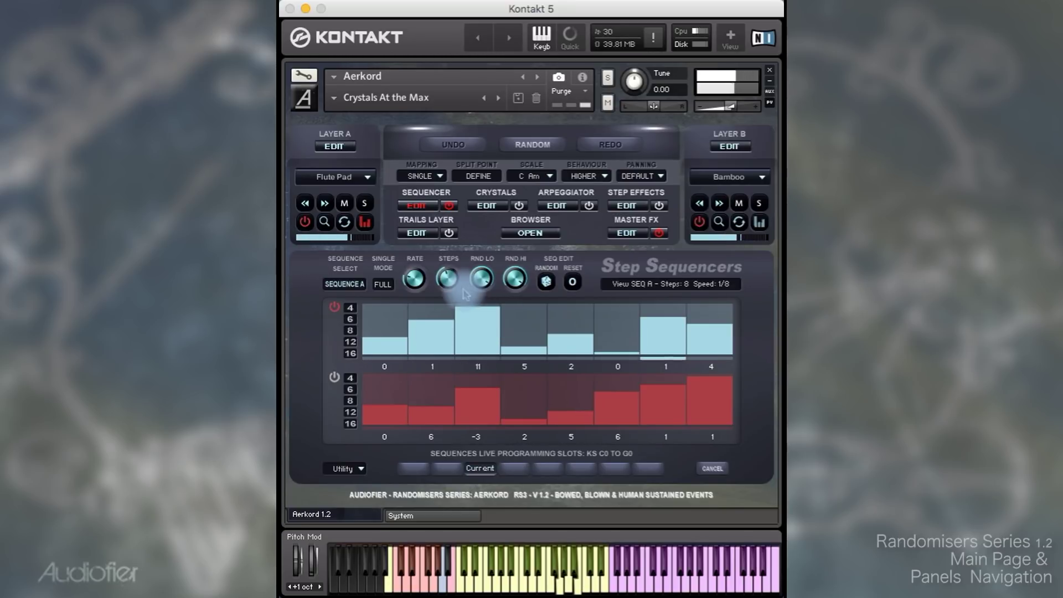
{"action": "left_click", "coordinate": [477, 277]}
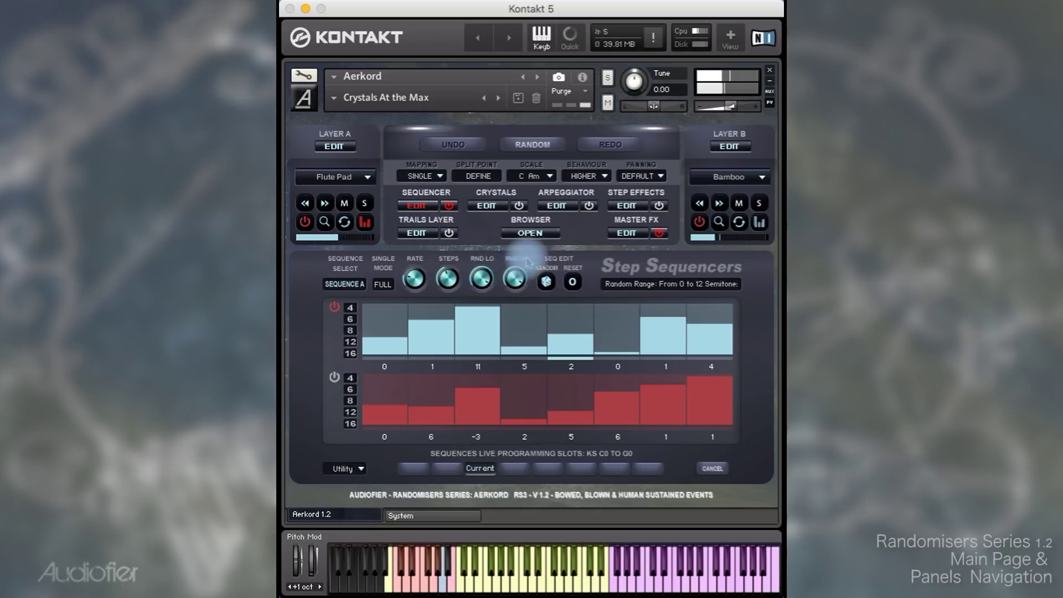
{"action": "left_click", "coordinate": [534, 235]}
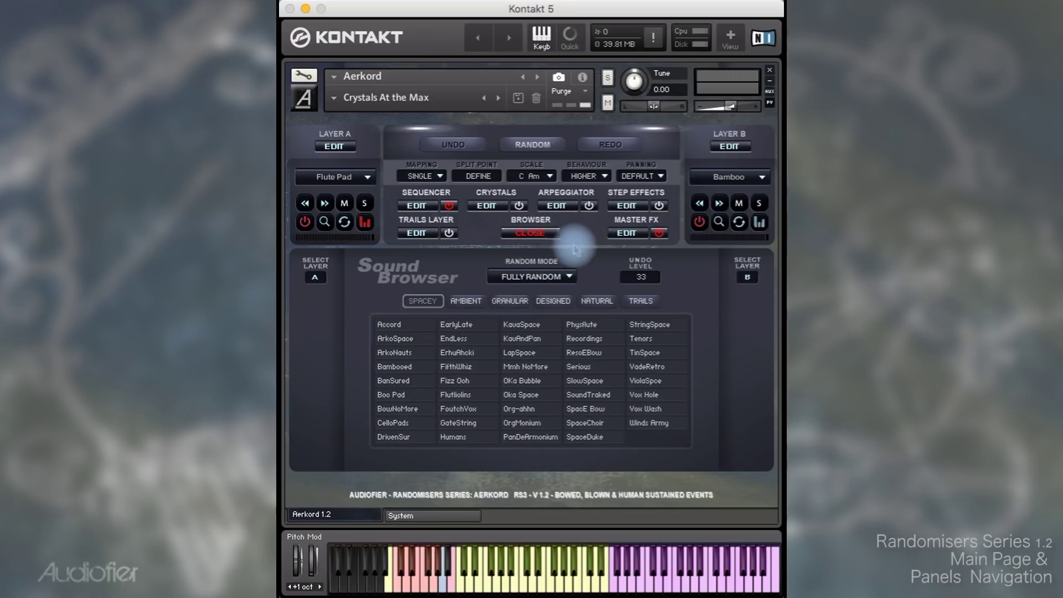
{"action": "left_click", "coordinate": [516, 237]}
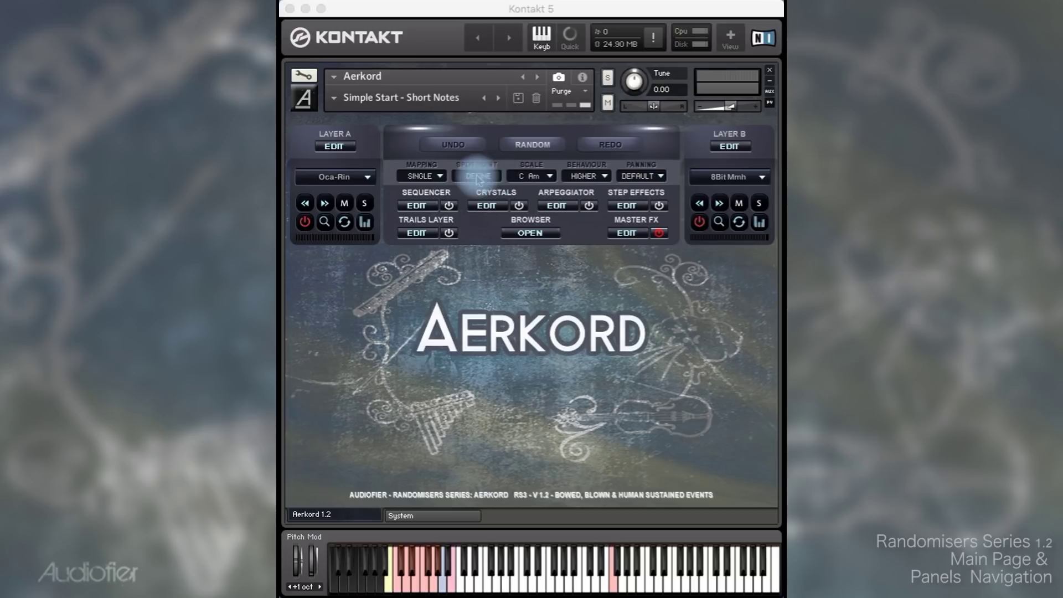
- Set the layer mapping to DUAL
{"action": "left_click", "coordinate": [428, 177]}
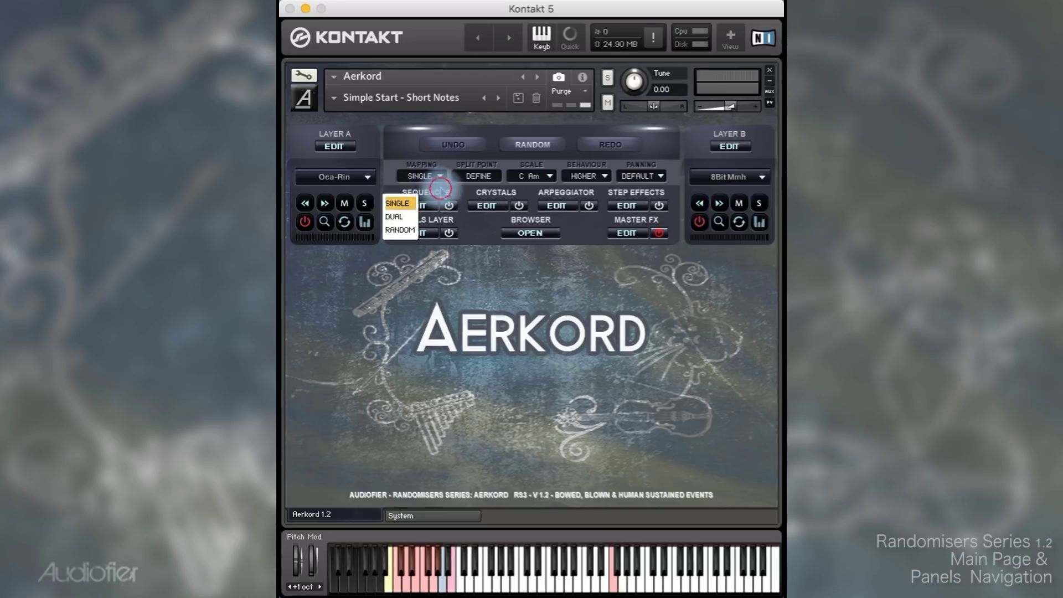
{"action": "left_click", "coordinate": [453, 192]}
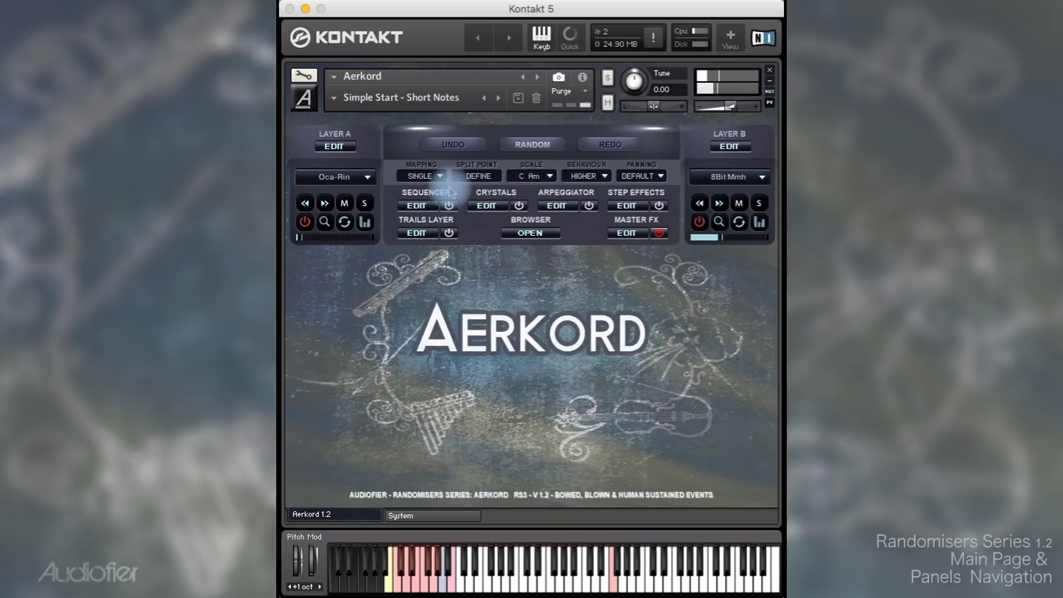
{"action": "left_click", "coordinate": [423, 176]}
{"action": "left_click", "coordinate": [406, 218]}
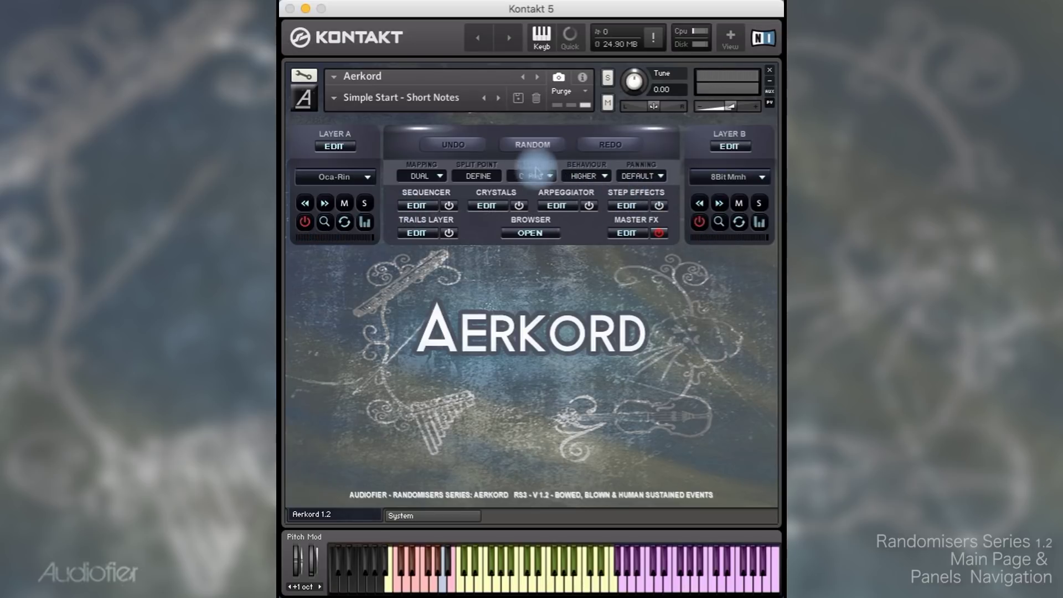
- Define a lower keyboard split point between the two layers and set the mapping to RANDOM
{"action": "left_click", "coordinate": [485, 177]}
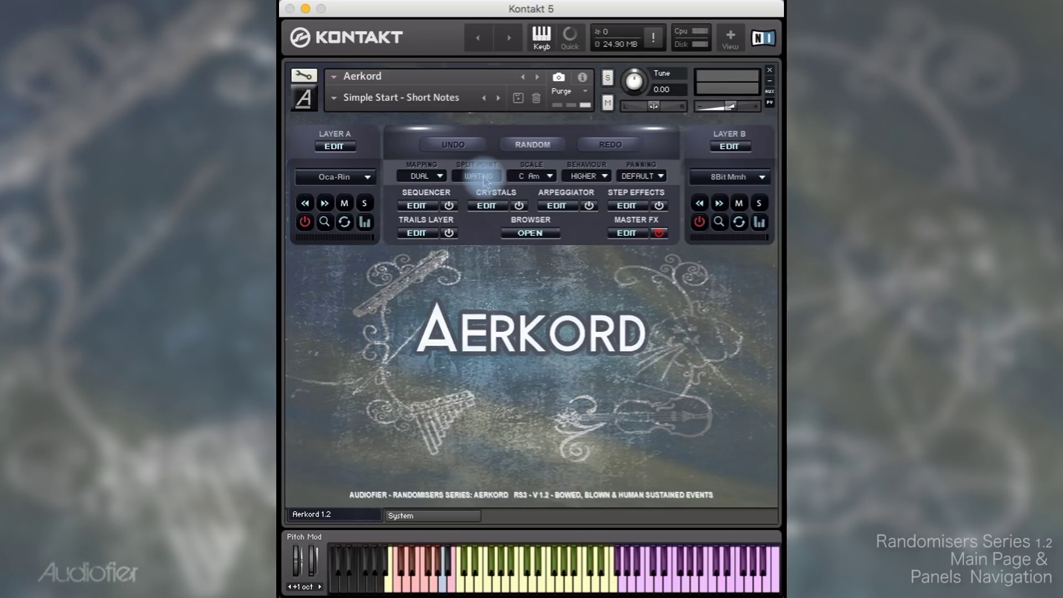
{"action": "left_click", "coordinate": [598, 581]}
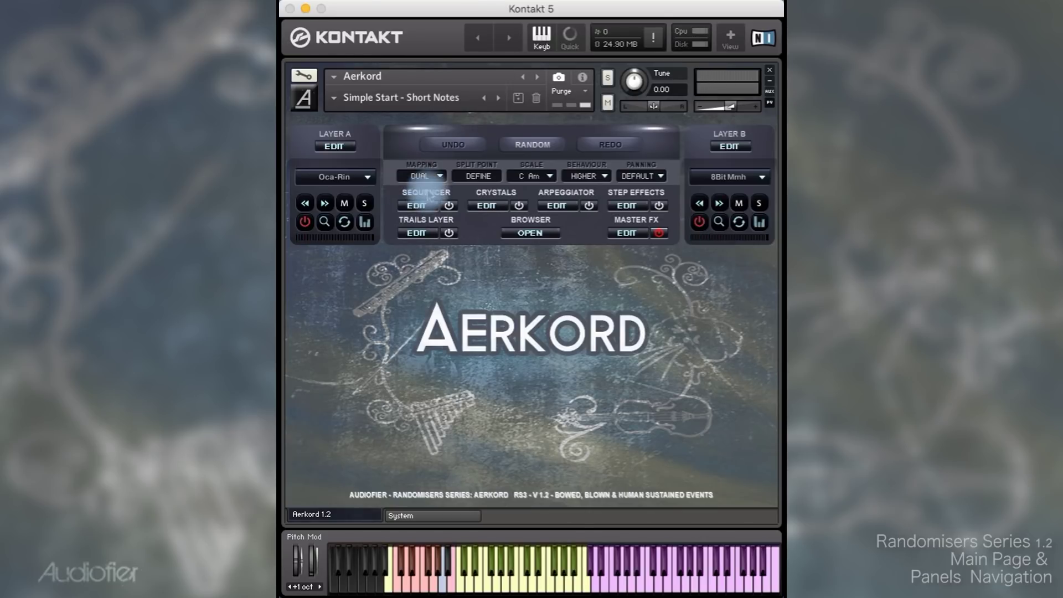
{"action": "left_click", "coordinate": [420, 175]}
{"action": "left_click", "coordinate": [400, 229]}
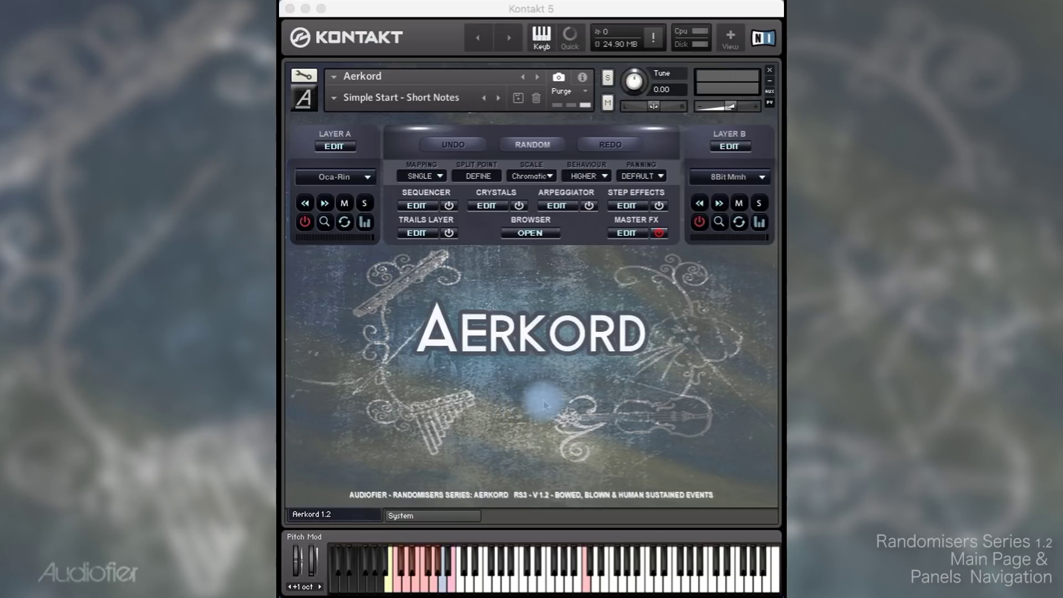
- Try out the Chromatic, F Dm and G#m H scales one after another
{"action": "left_click", "coordinate": [531, 176]}
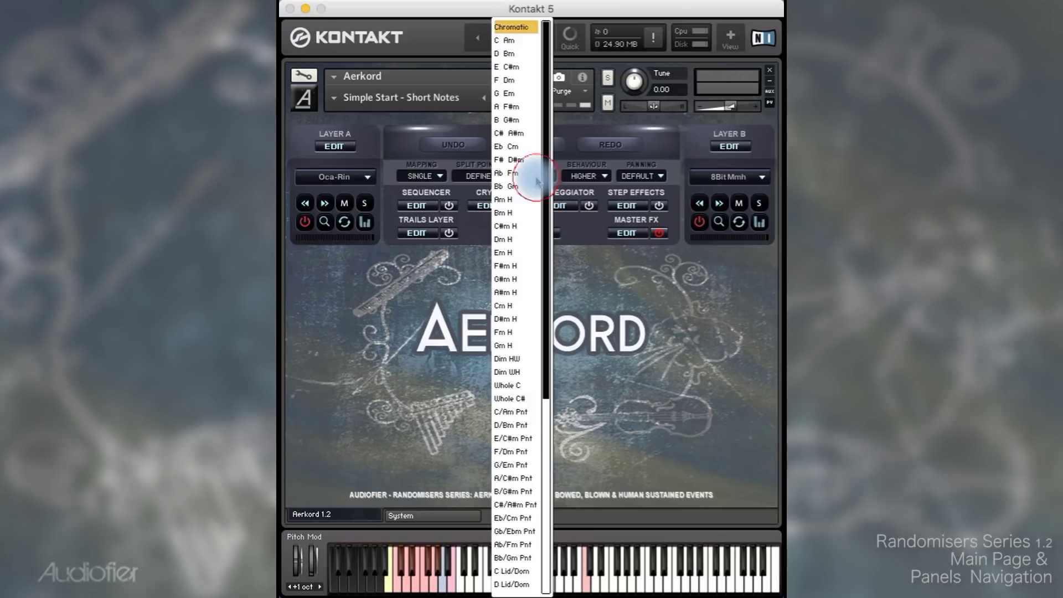
{"action": "left_click", "coordinate": [531, 26]}
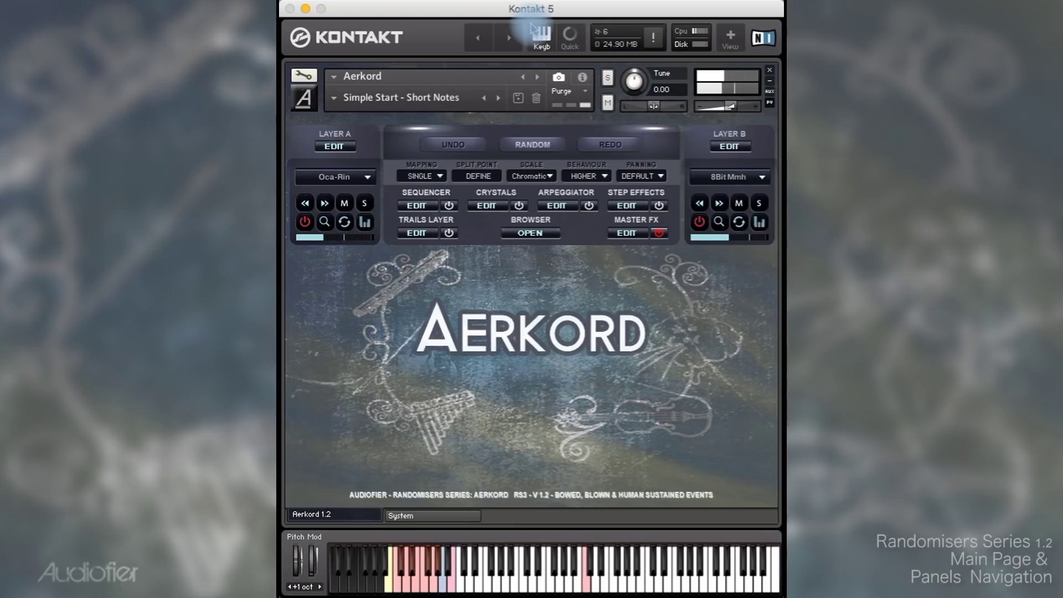
{"action": "left_click", "coordinate": [534, 176]}
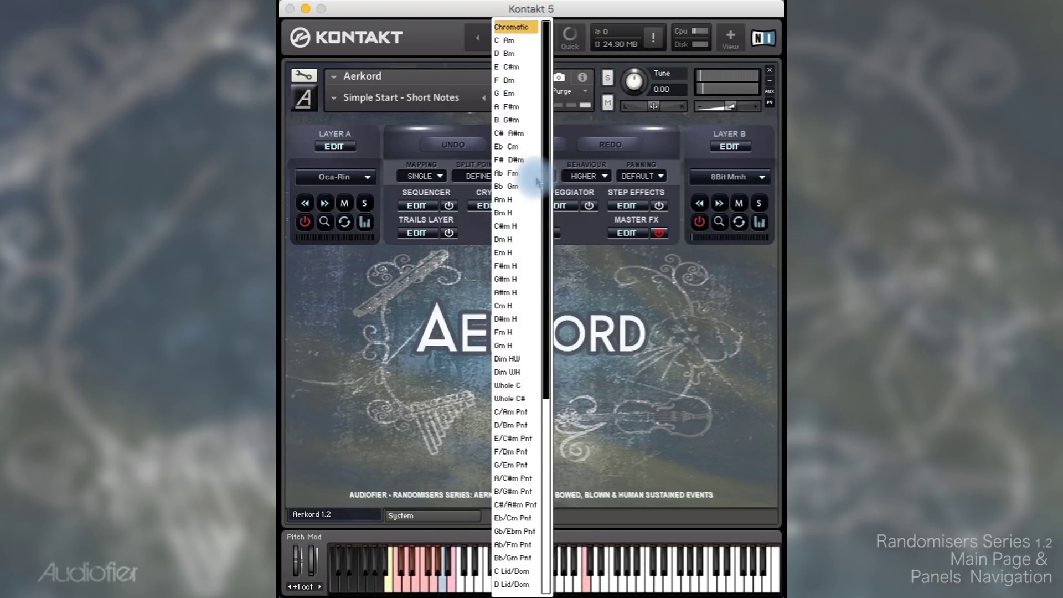
{"action": "left_click", "coordinate": [507, 79]}
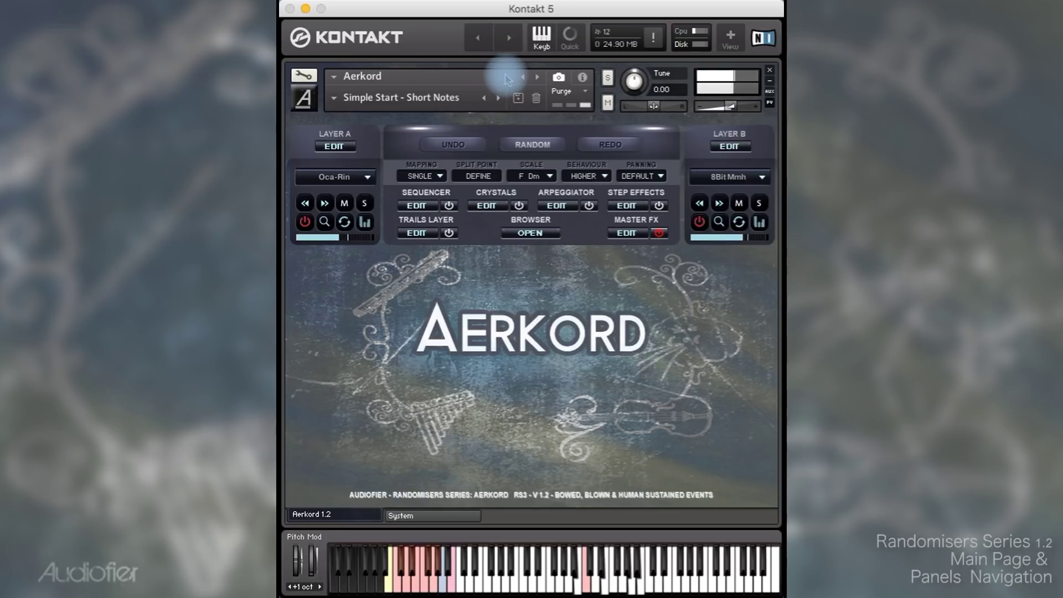
{"action": "left_click", "coordinate": [534, 176]}
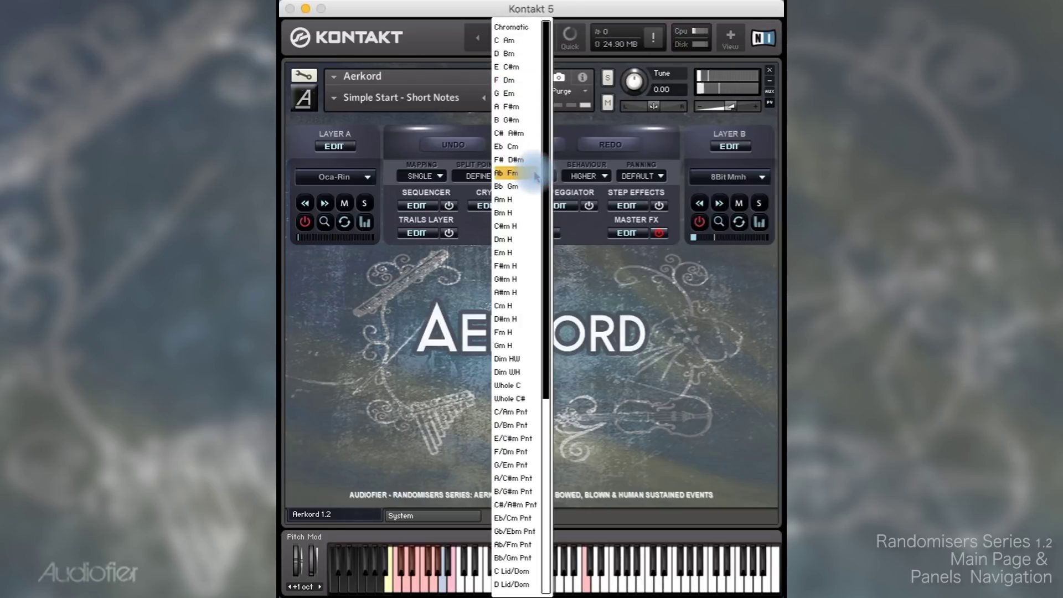
{"action": "left_click", "coordinate": [522, 280]}
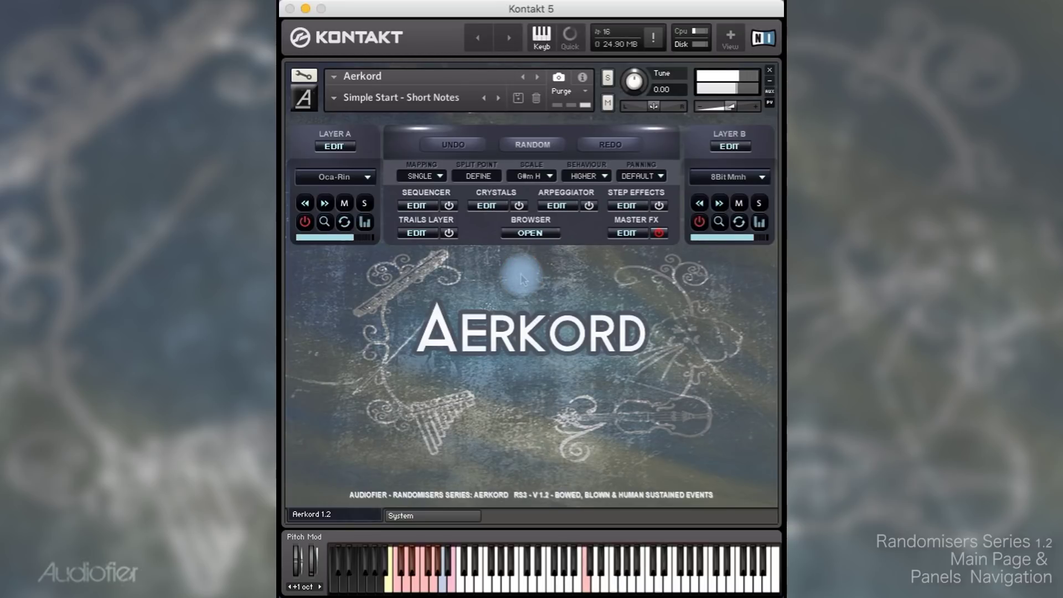
- Try out the C/Am Pnt and Ab/Fm Pnt scales and set the scale to C Am
{"action": "left_click", "coordinate": [530, 177]}
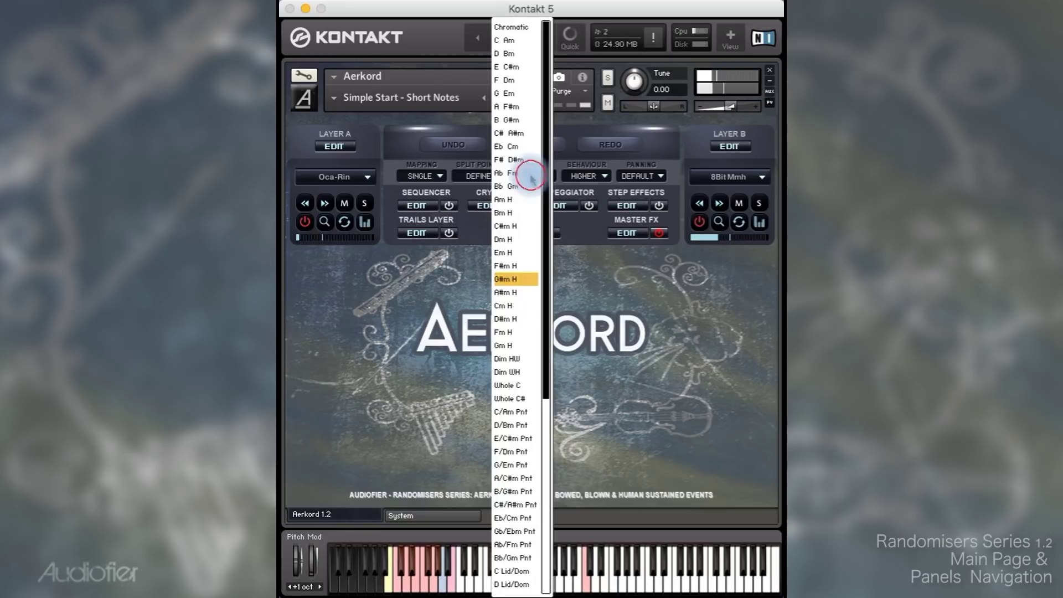
{"action": "left_click", "coordinate": [509, 413]}
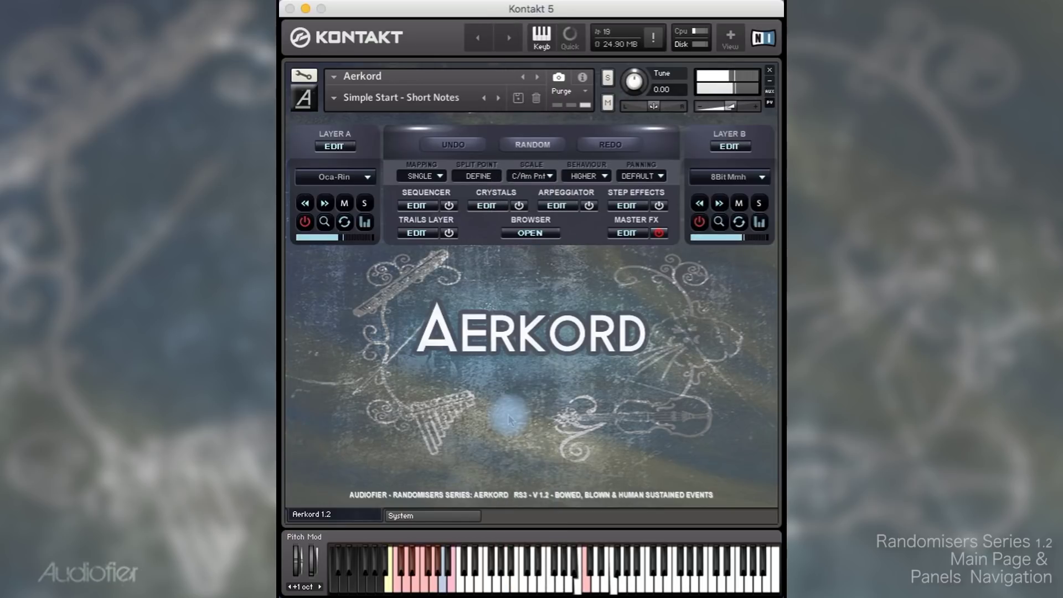
{"action": "left_click", "coordinate": [530, 176]}
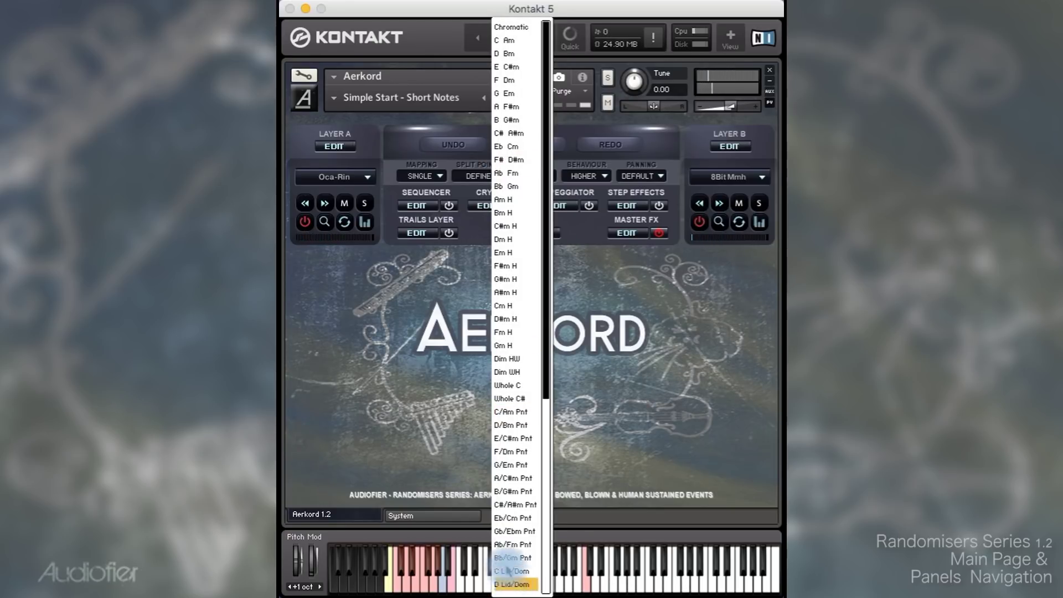
{"action": "left_click", "coordinate": [511, 545]}
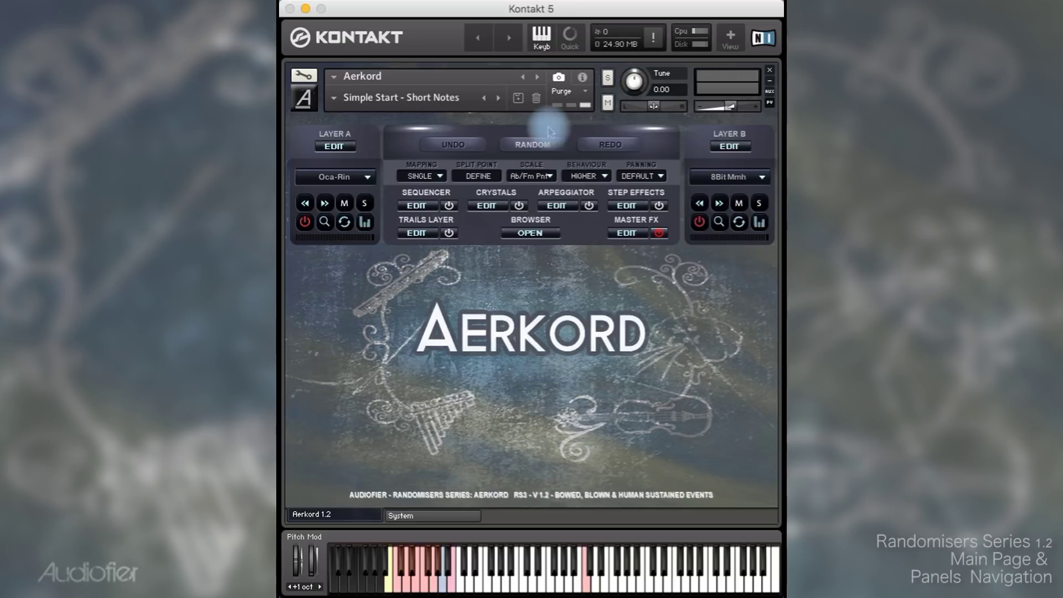
{"action": "left_click", "coordinate": [530, 177]}
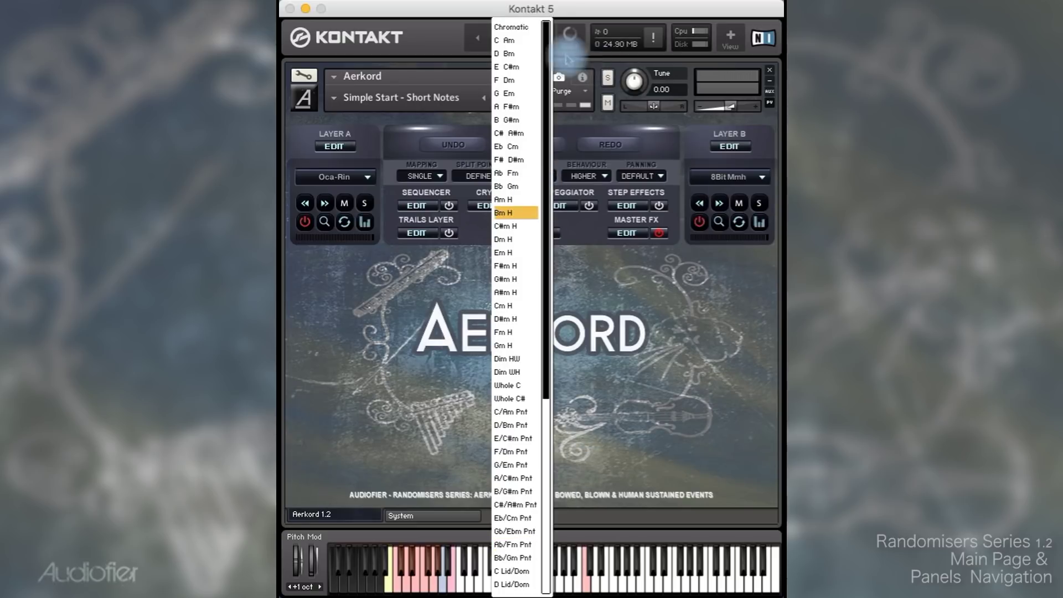
{"action": "left_click", "coordinate": [513, 41]}
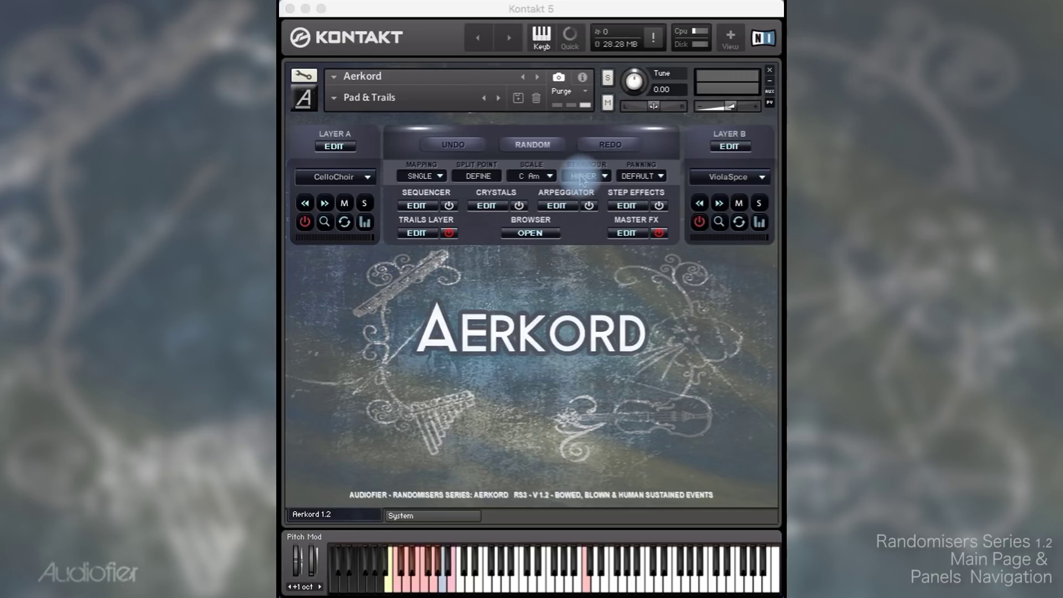
- Switch the Pad & Trails patch to the Chromatic scale and return it to C Am
{"action": "left_click", "coordinate": [526, 176]}
{"action": "left_click", "coordinate": [512, 28]}
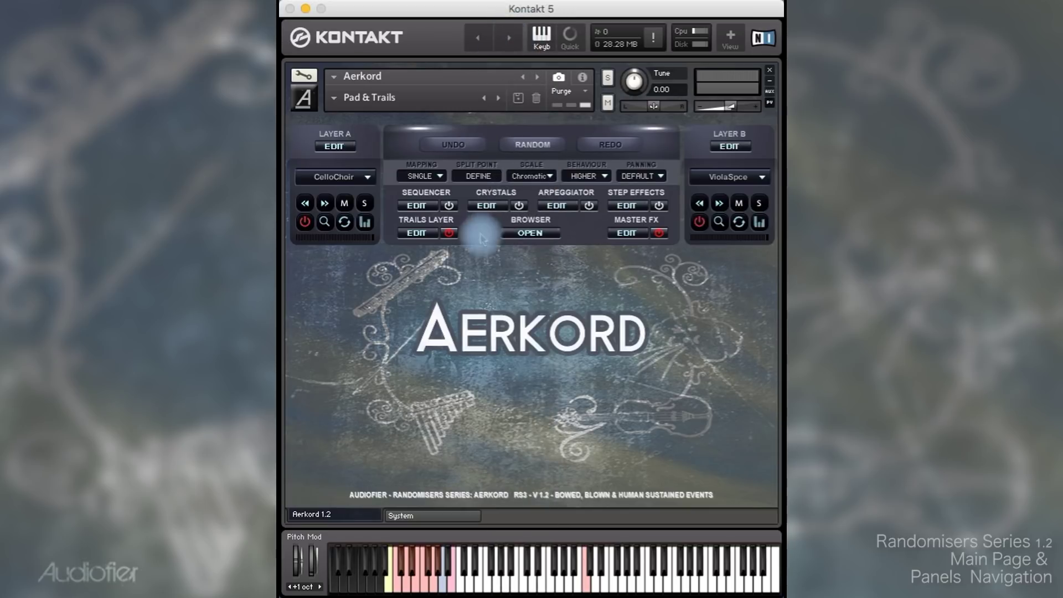
{"action": "left_click", "coordinate": [529, 176]}
{"action": "left_click", "coordinate": [523, 41]}
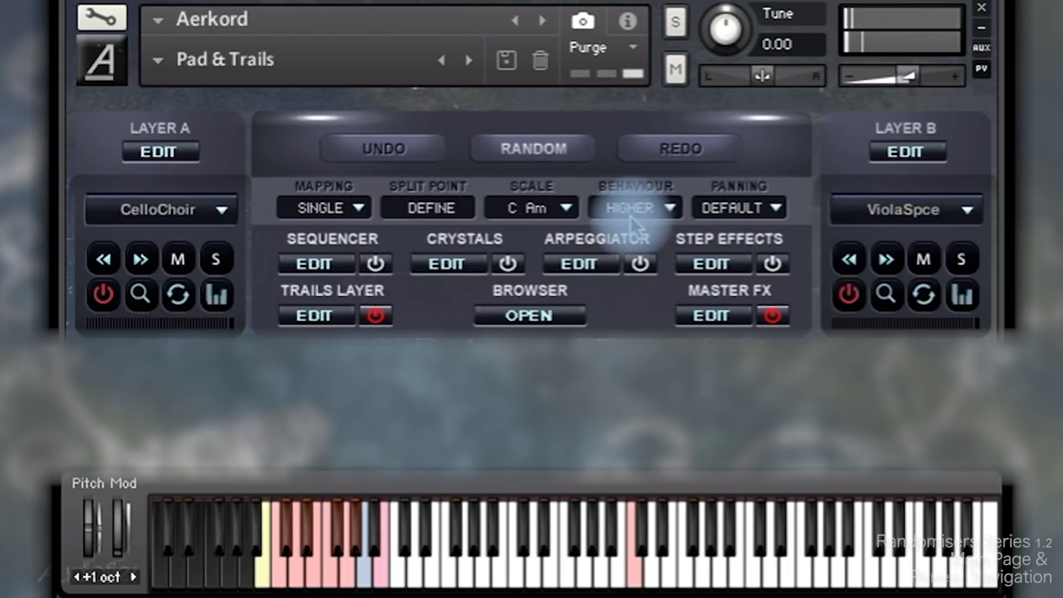
- Set the behaviour for out-of-scale notes to LOWER, playing a black key before and after the change
{"action": "left_click", "coordinate": [689, 531]}
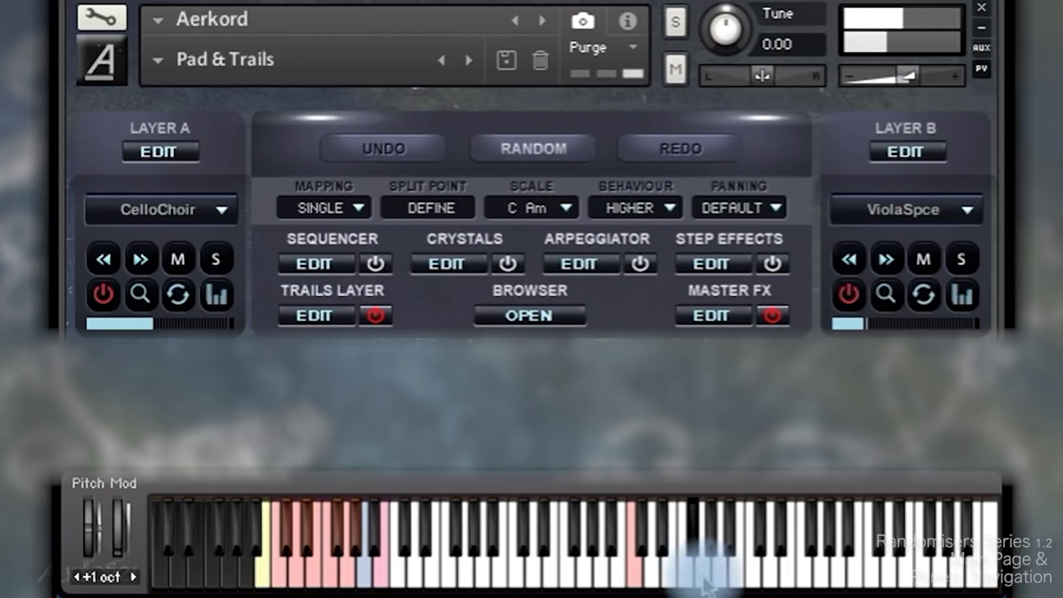
{"action": "left_click", "coordinate": [631, 208]}
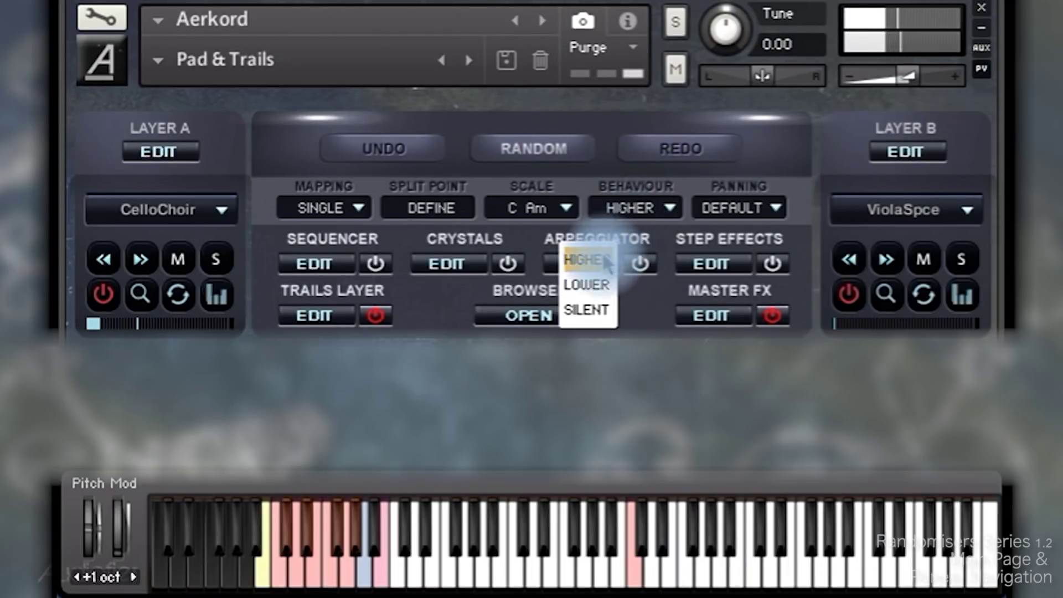
{"action": "left_click", "coordinate": [587, 277]}
{"action": "left_click", "coordinate": [692, 551]}
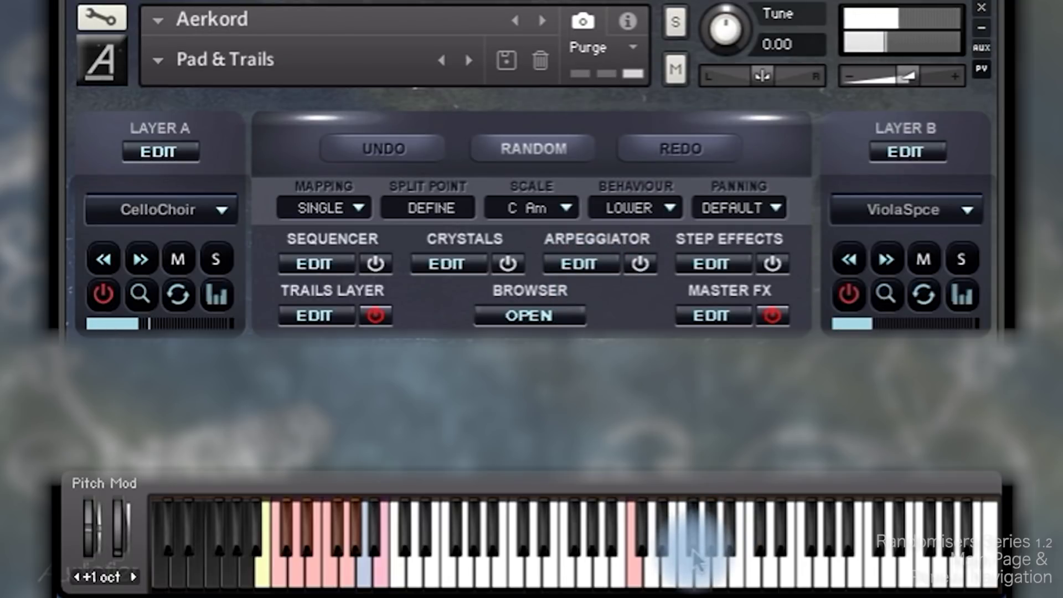
- Try out the SILENT behaviour for out-of-scale notes, checking the scale list, and set the behaviour to HIGHER
{"action": "left_click", "coordinate": [637, 209]}
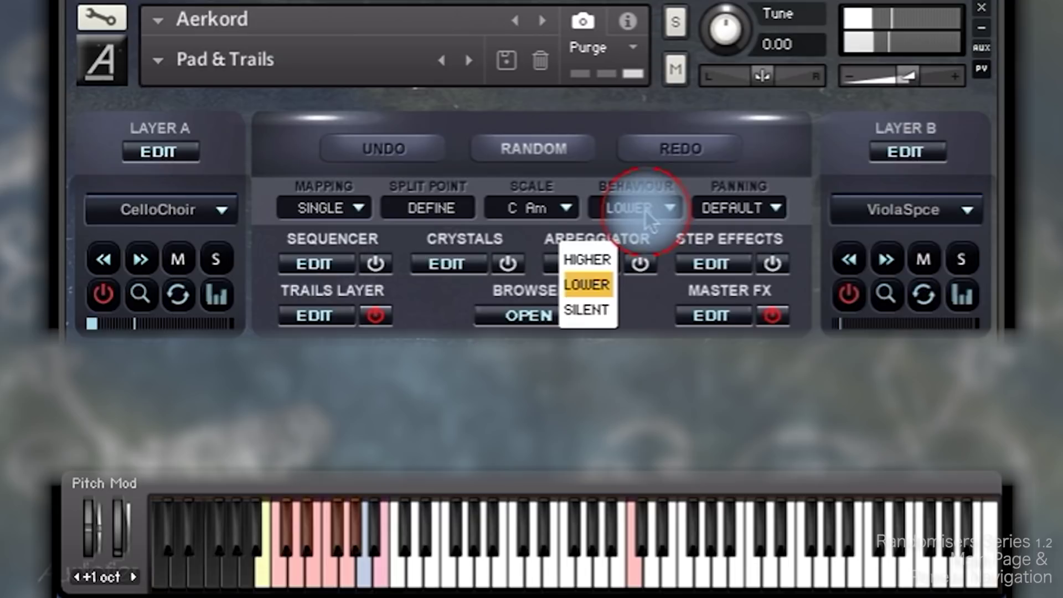
{"action": "left_click", "coordinate": [588, 310]}
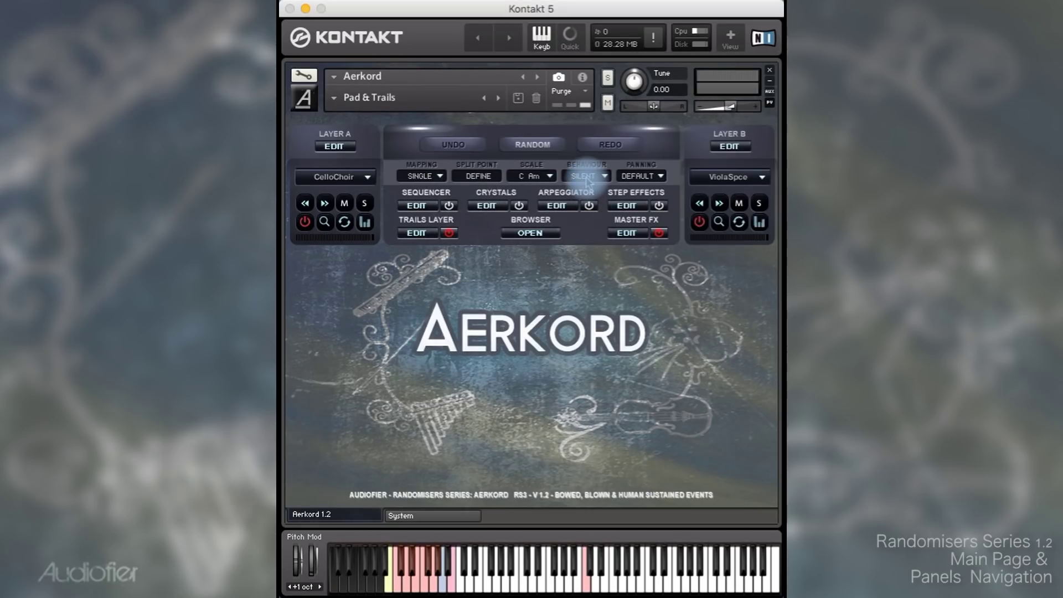
{"action": "left_click", "coordinate": [534, 177]}
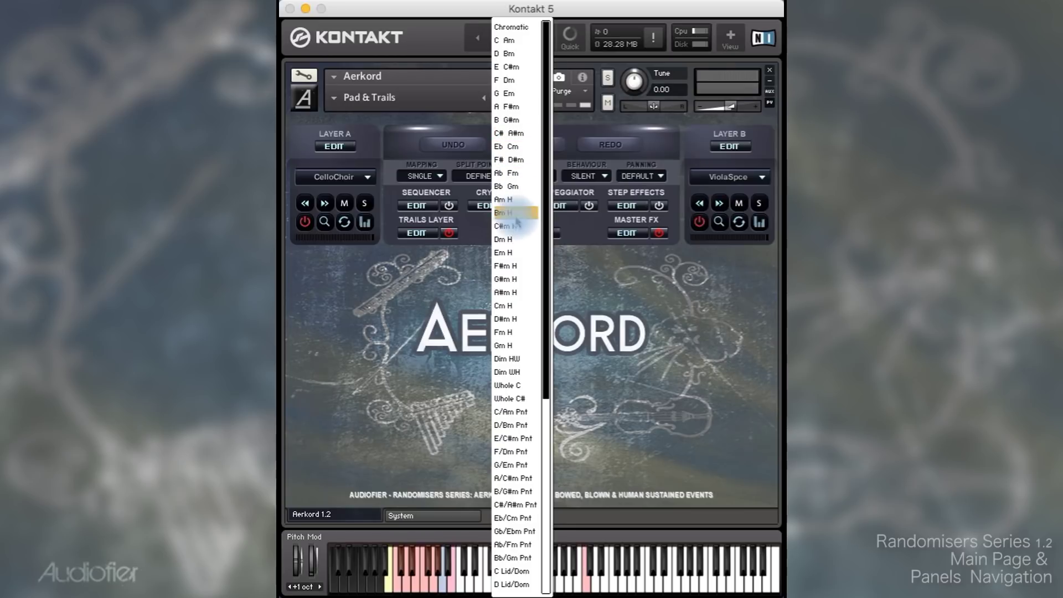
{"action": "left_click", "coordinate": [594, 265]}
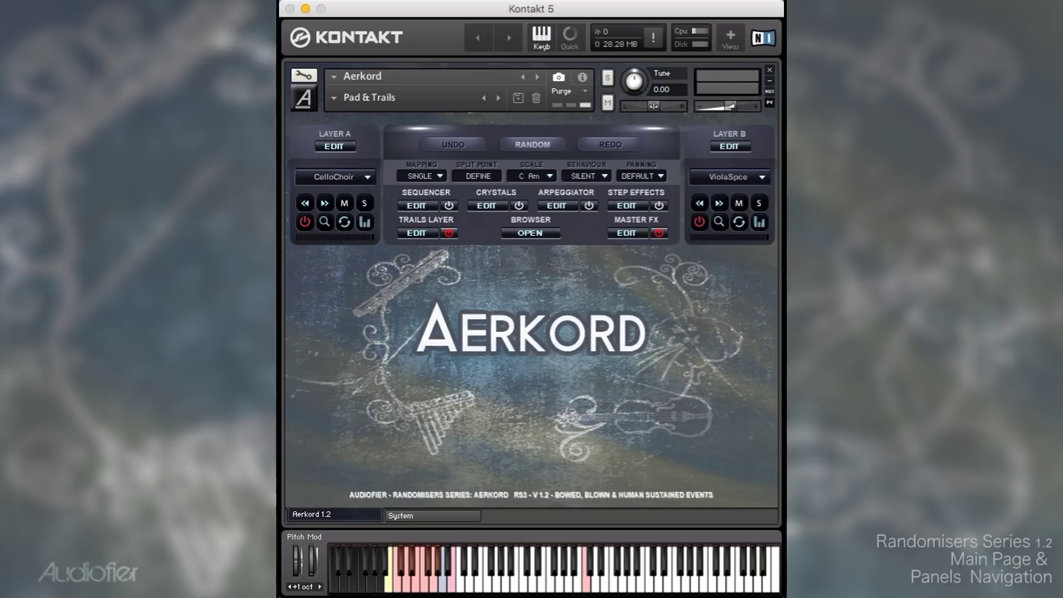
{"action": "left_click", "coordinate": [589, 176]}
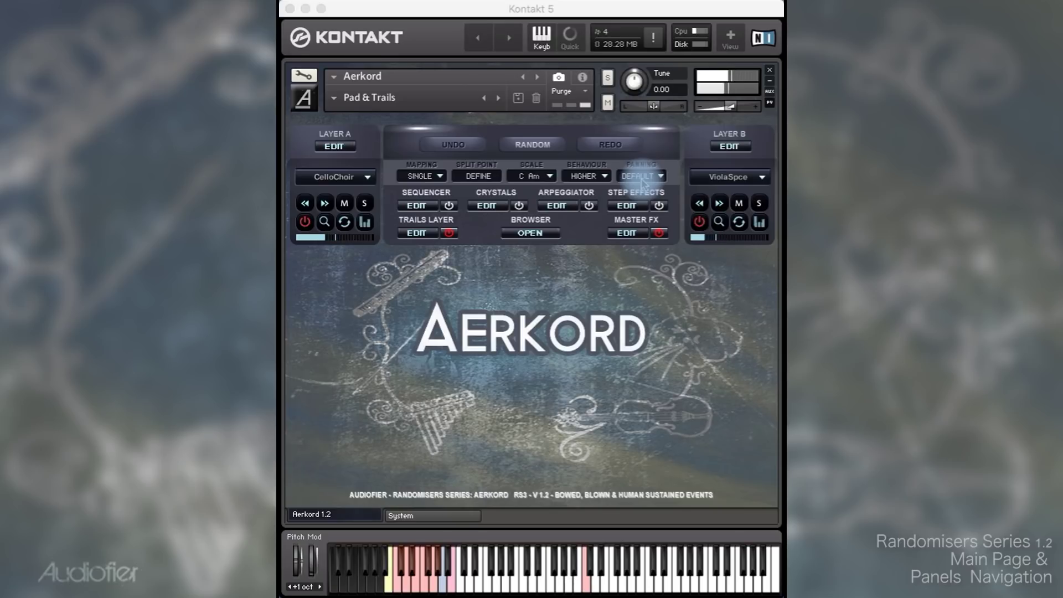
- Try out the WIDE panning while playing notes and set the panning to RANDOM
{"action": "left_click", "coordinate": [641, 179]}
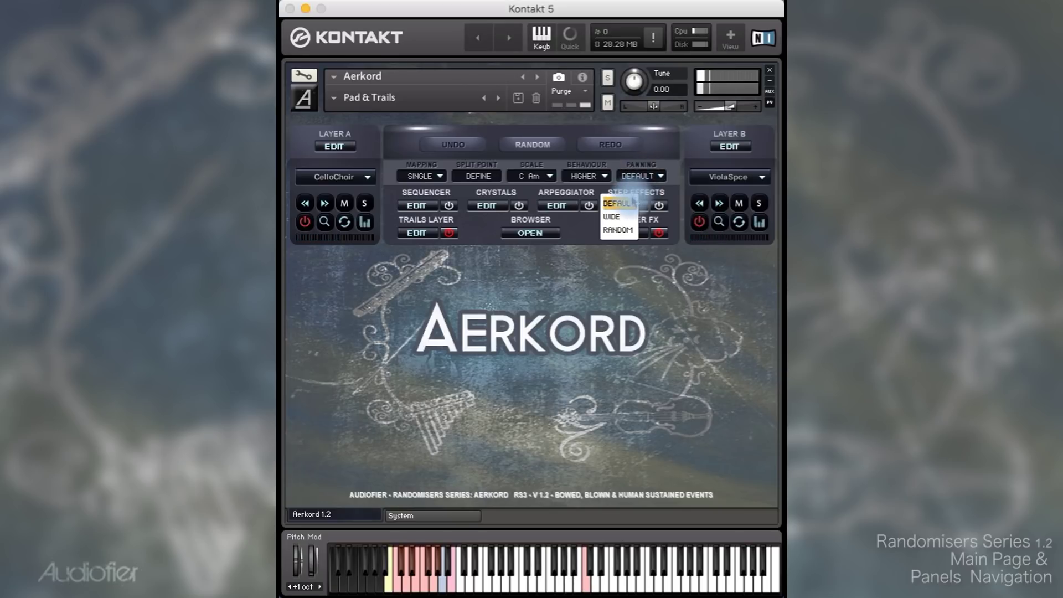
{"action": "left_click", "coordinate": [628, 217]}
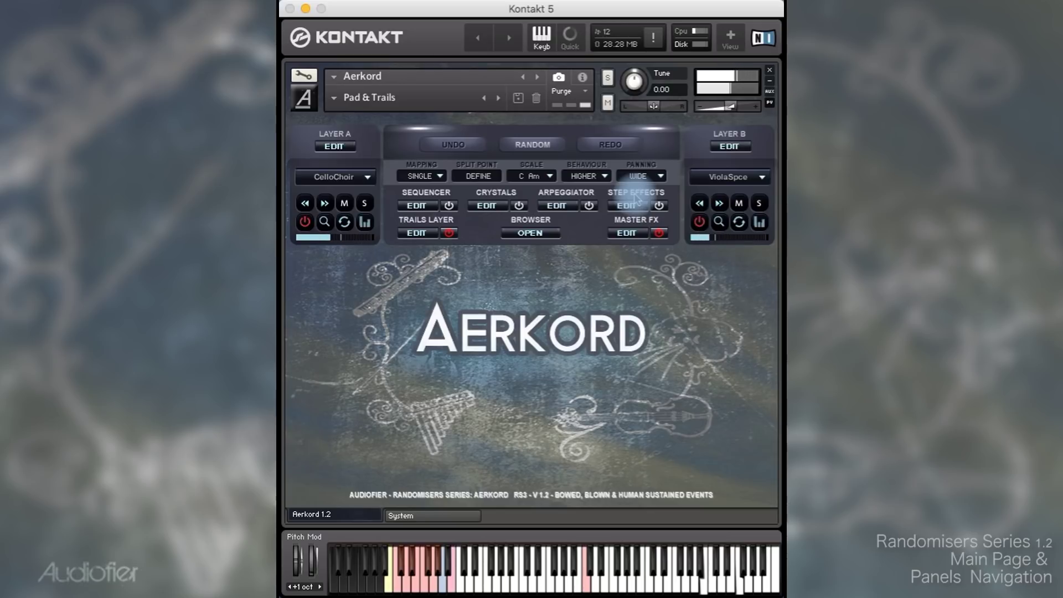
{"action": "left_click", "coordinate": [639, 176]}
{"action": "left_click", "coordinate": [621, 235]}
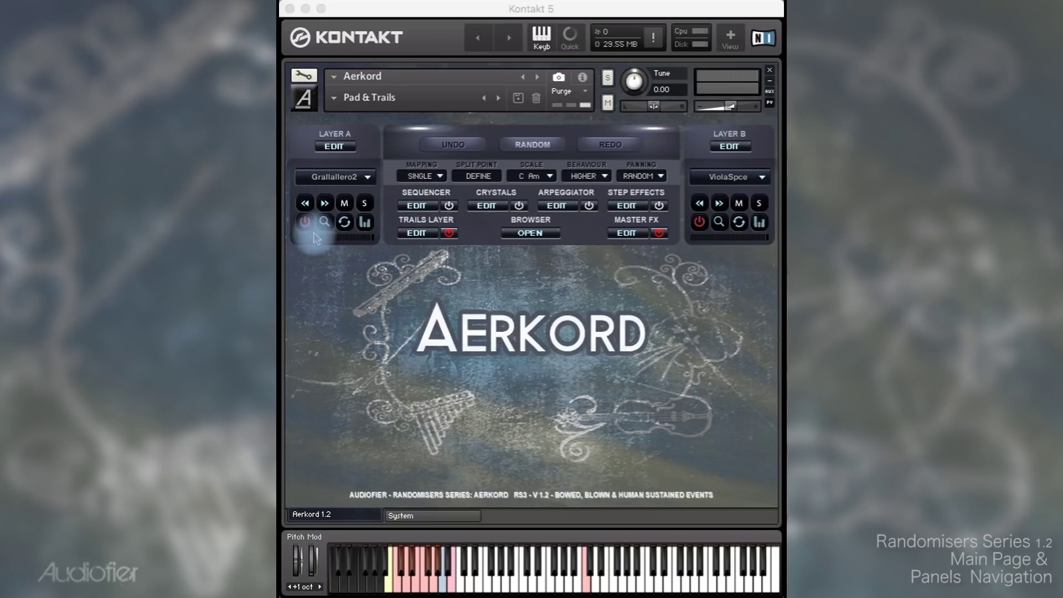
- Load the Doodook sound into Layer A and advance through DrivenAngel to DrivenChurch
{"action": "left_click", "coordinate": [339, 177]}
{"action": "scroll", "coordinate": [320, 389], "scroll_direction": "down", "scroll_amount": 4}
{"action": "left_click", "coordinate": [320, 388]}
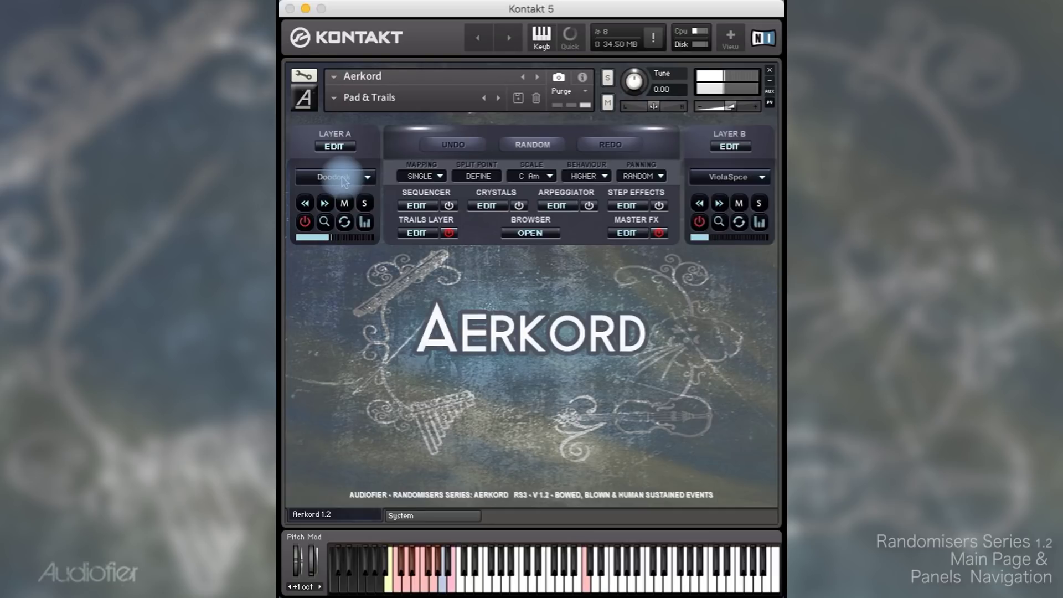
{"action": "left_click", "coordinate": [325, 205]}
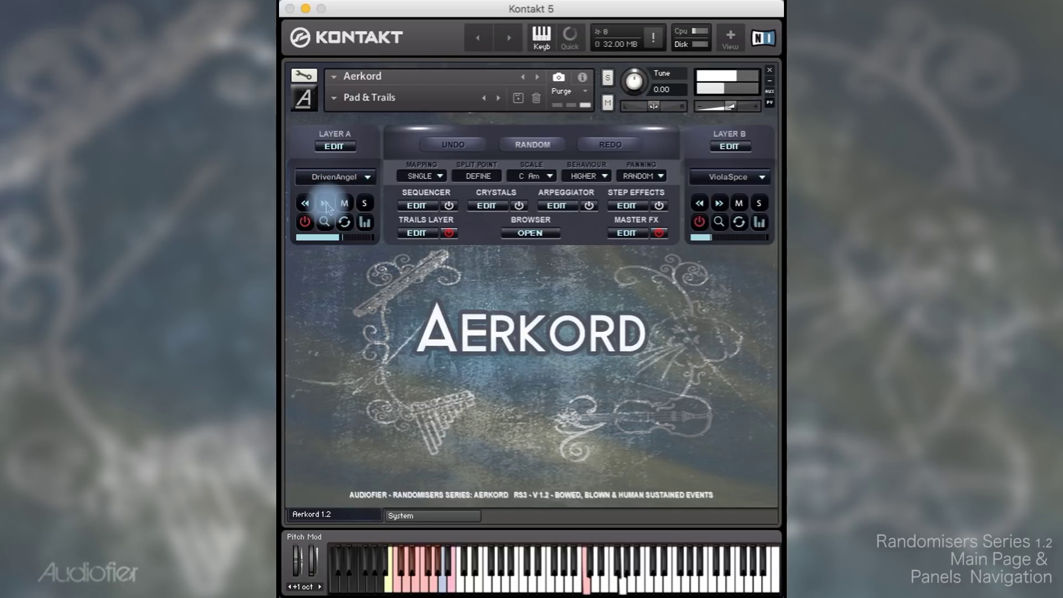
{"action": "left_click", "coordinate": [325, 205]}
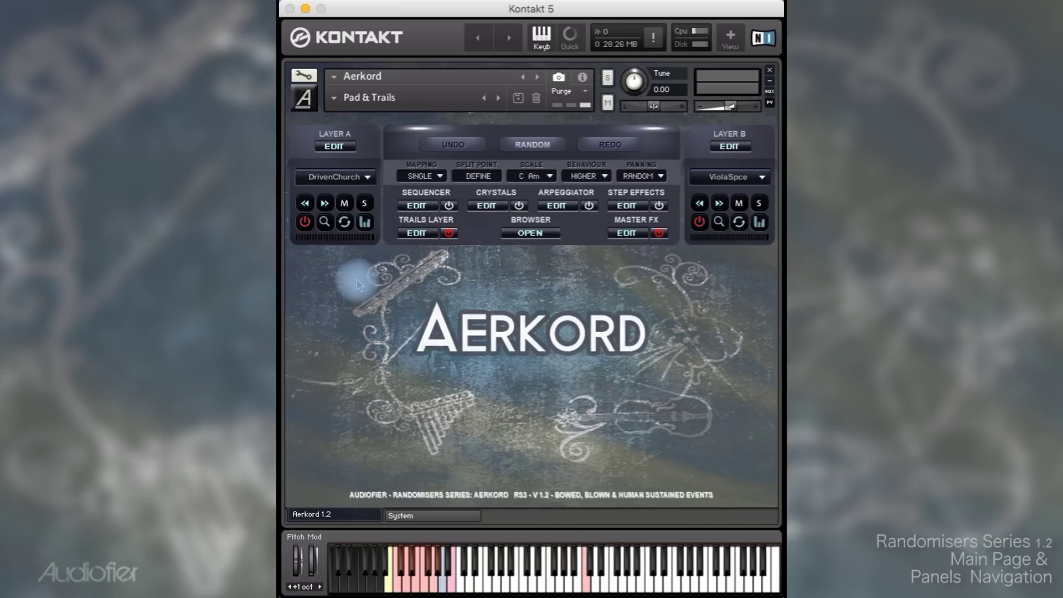
- Open and close the sound browser for Layer A, for Layer B, and without a layer selected
{"action": "left_click", "coordinate": [325, 224]}
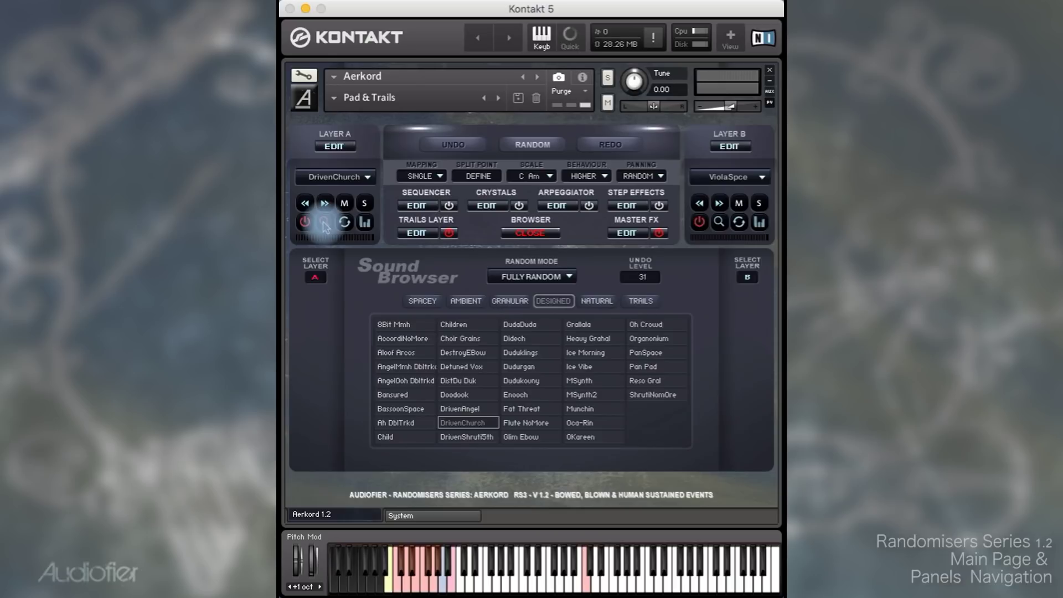
{"action": "left_click", "coordinate": [326, 224]}
{"action": "left_click", "coordinate": [719, 221]}
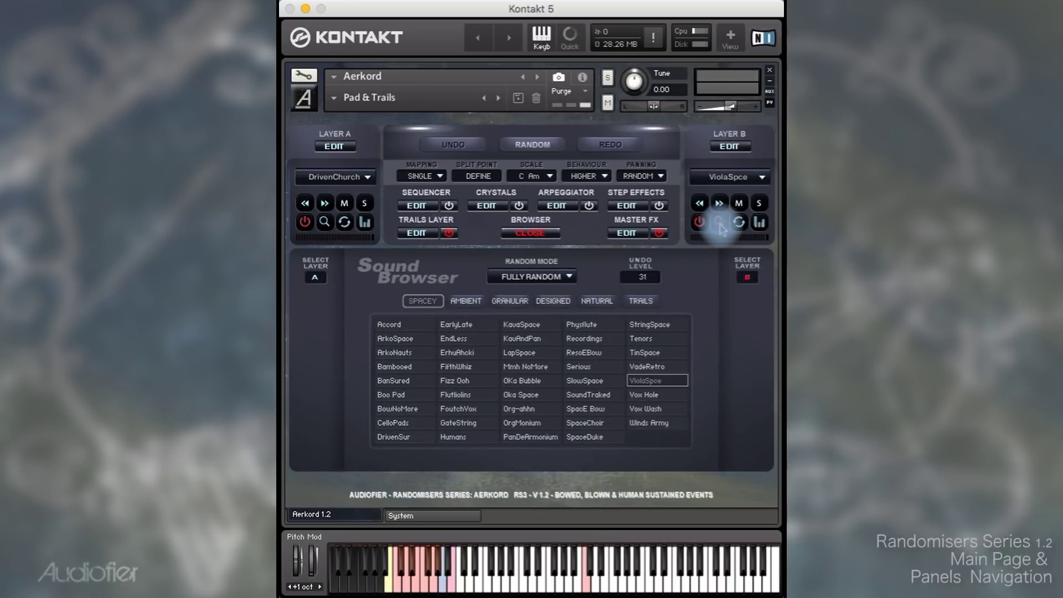
{"action": "left_click", "coordinate": [716, 223]}
{"action": "left_click", "coordinate": [530, 233]}
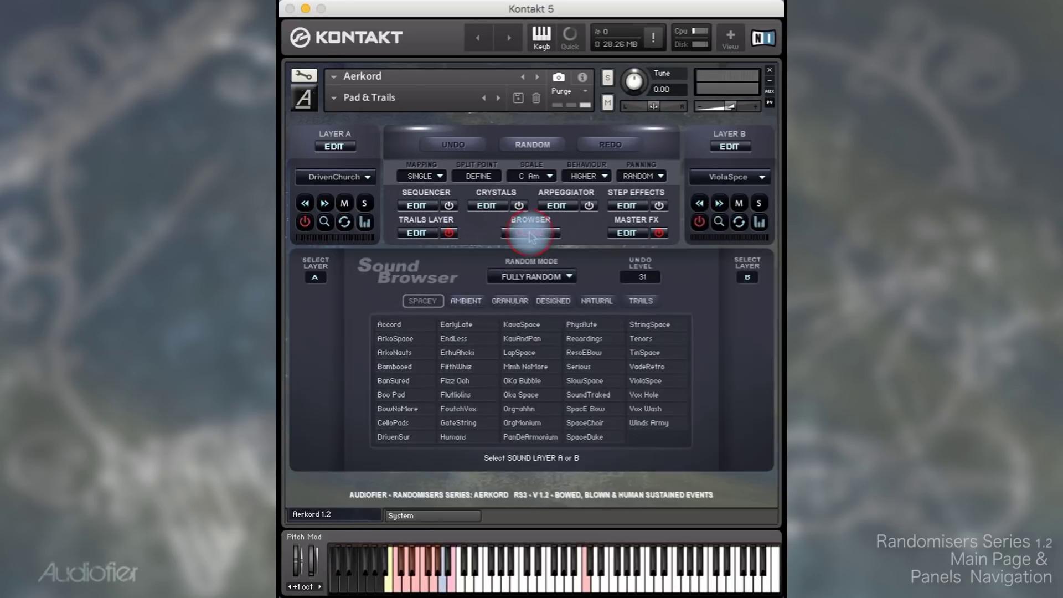
{"action": "left_click", "coordinate": [534, 233]}
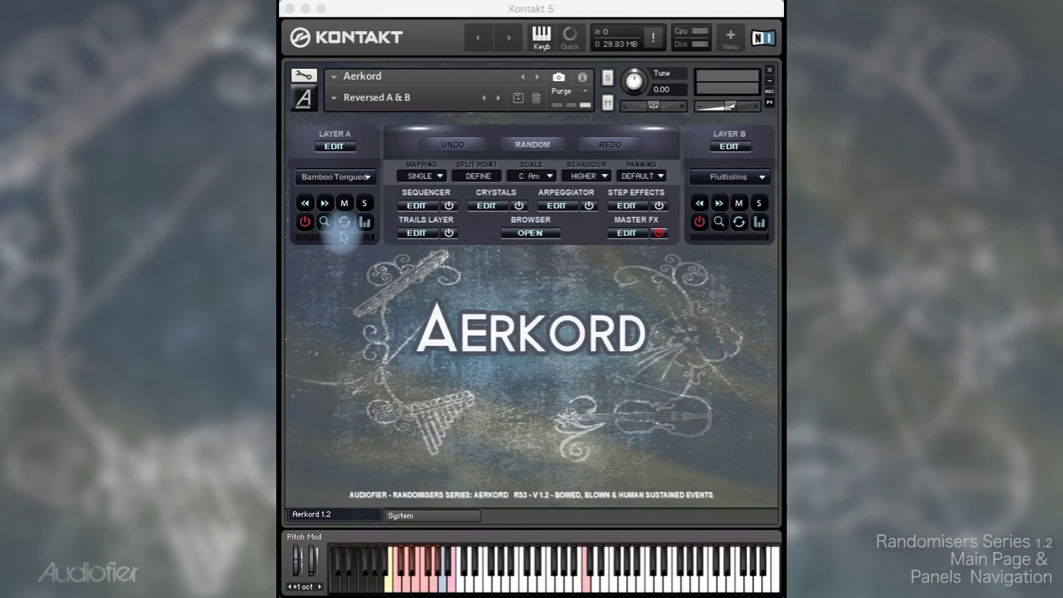
- Switch on reversed playback for Layers A and B, and toggle Layer A's step sequencer in the Twin Sequencers patch
{"action": "left_click", "coordinate": [345, 222]}
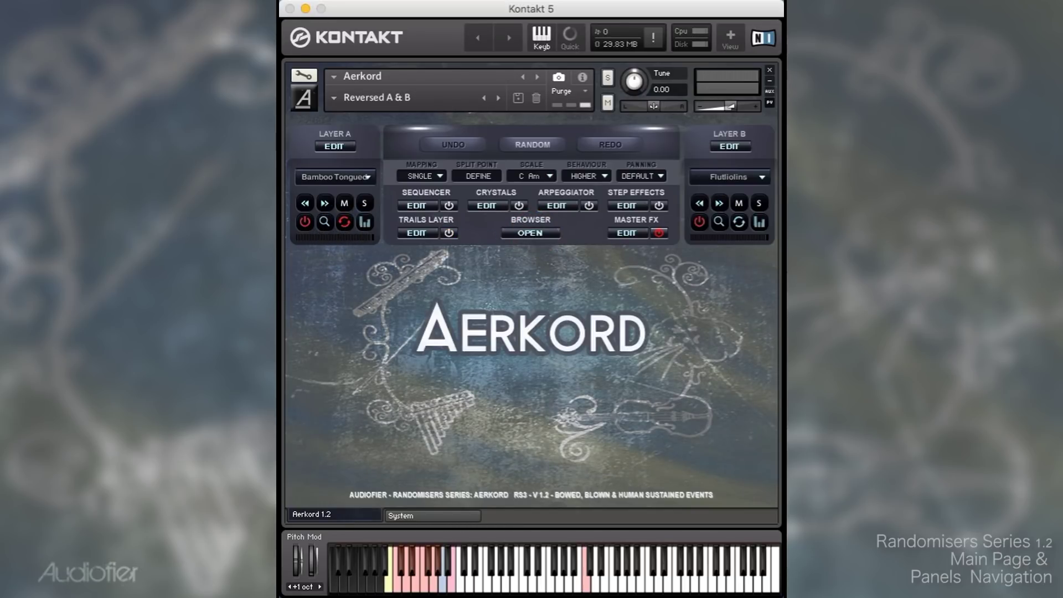
{"action": "left_click", "coordinate": [740, 223]}
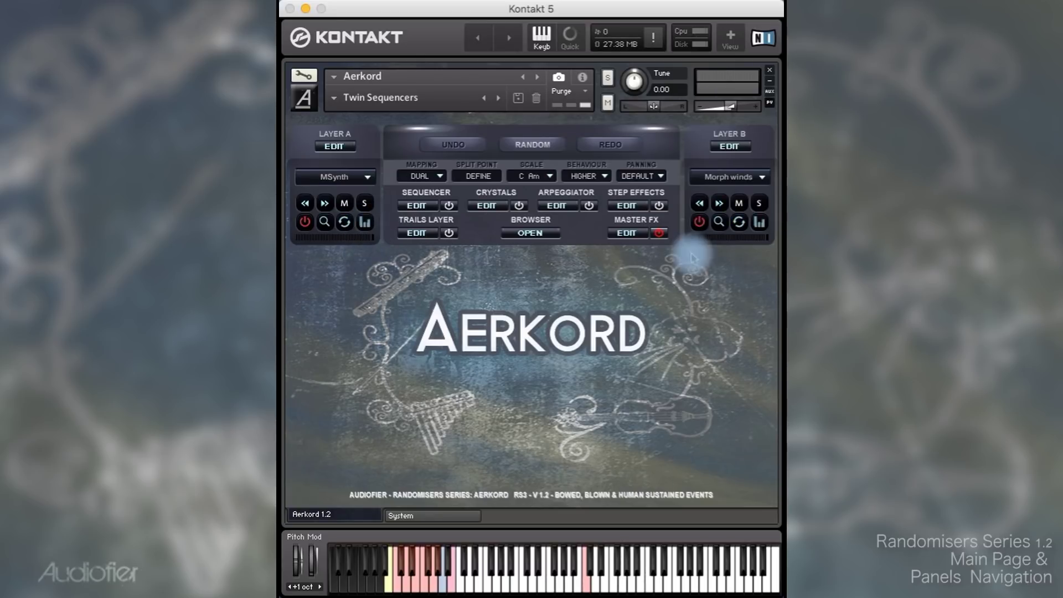
{"action": "left_click", "coordinate": [365, 222]}
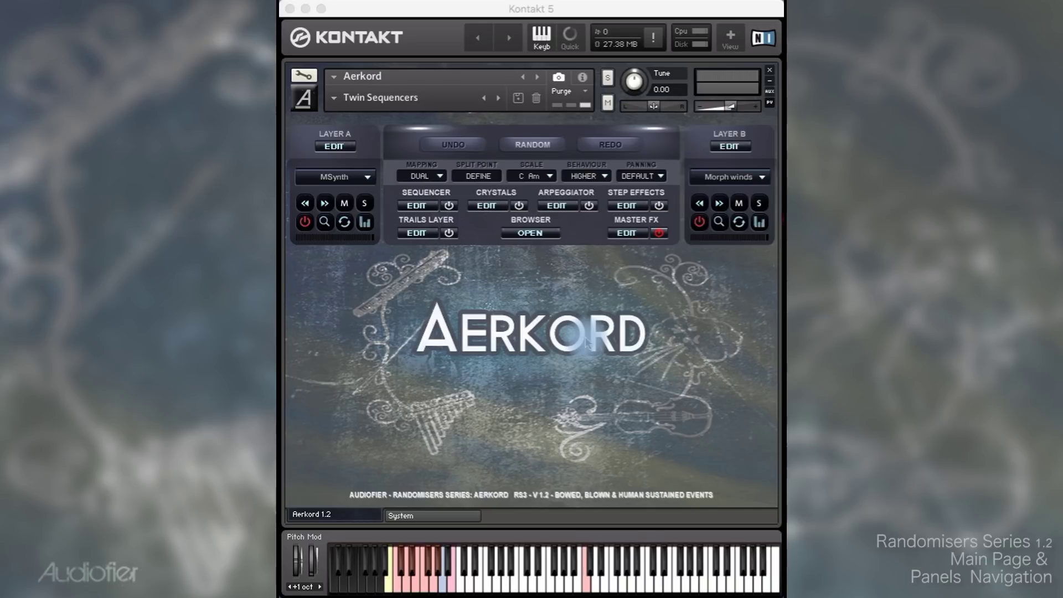
- View the Layer A and B edit panels, followed by the Sequencer, Crystals, Arpeggiator and Step Effects panels
{"action": "left_click", "coordinate": [334, 146]}
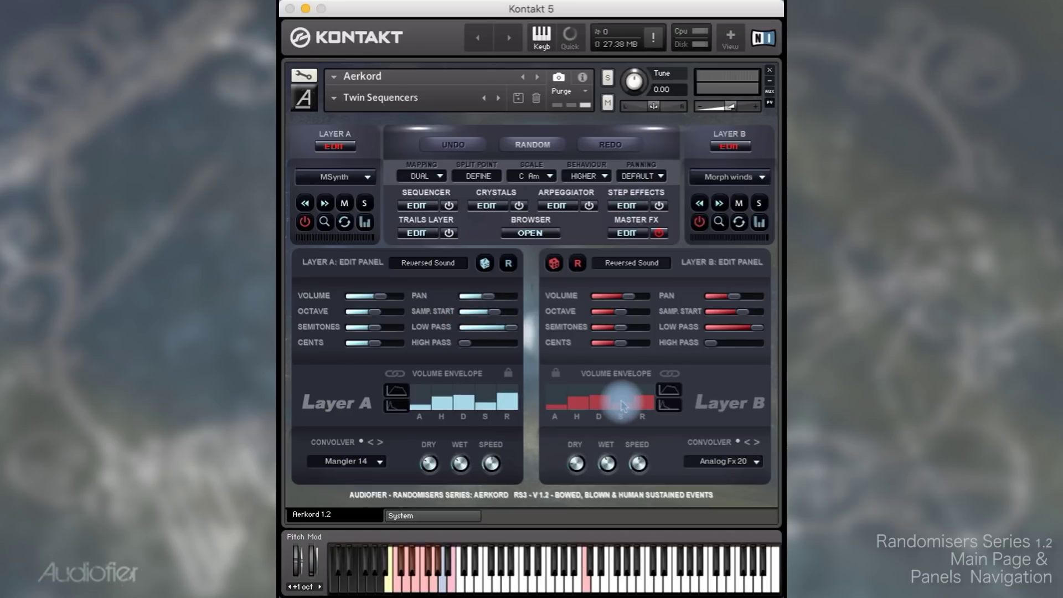
{"action": "left_click", "coordinate": [416, 205]}
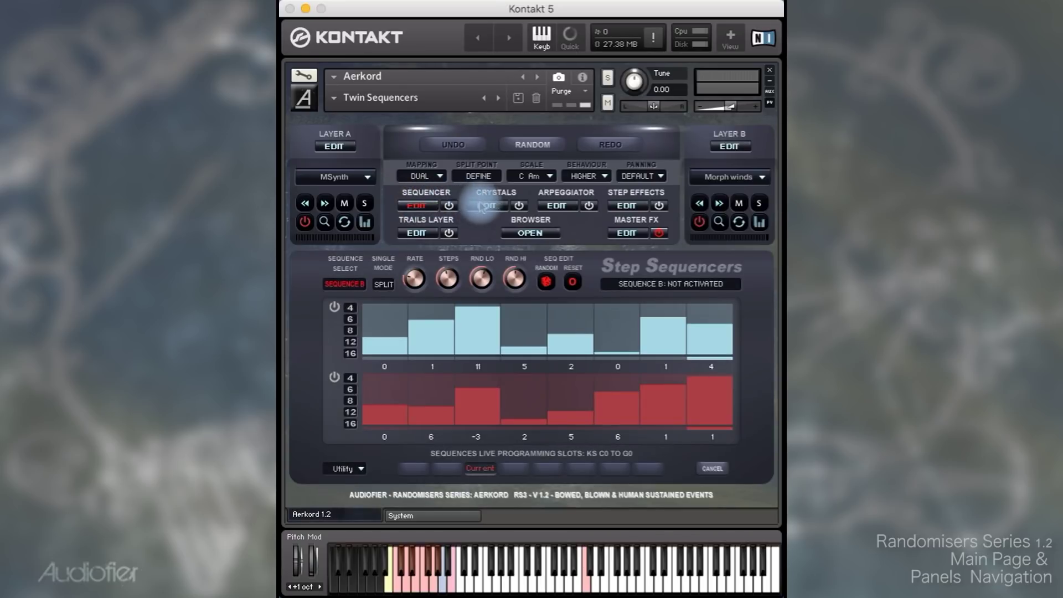
{"action": "left_click", "coordinate": [486, 205]}
{"action": "left_click", "coordinate": [557, 206]}
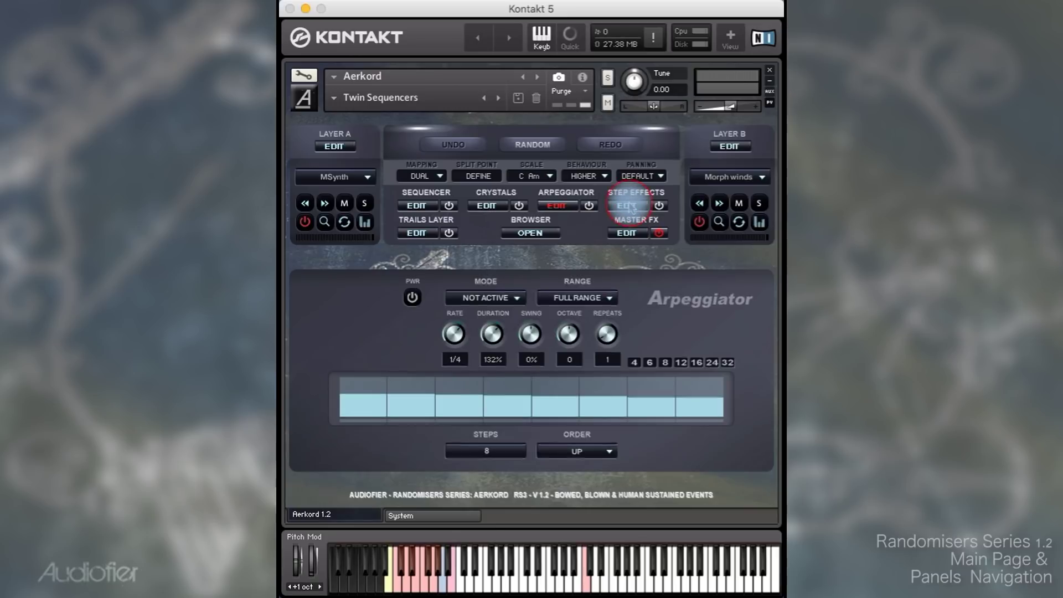
{"action": "left_click", "coordinate": [628, 205]}
- Pair the Trails Layer and Master FX panels, alternate Trails Layer with Layer A, and replace Master FX with Layer B's edit panel
{"action": "left_click", "coordinate": [410, 233]}
{"action": "left_click", "coordinate": [626, 233]}
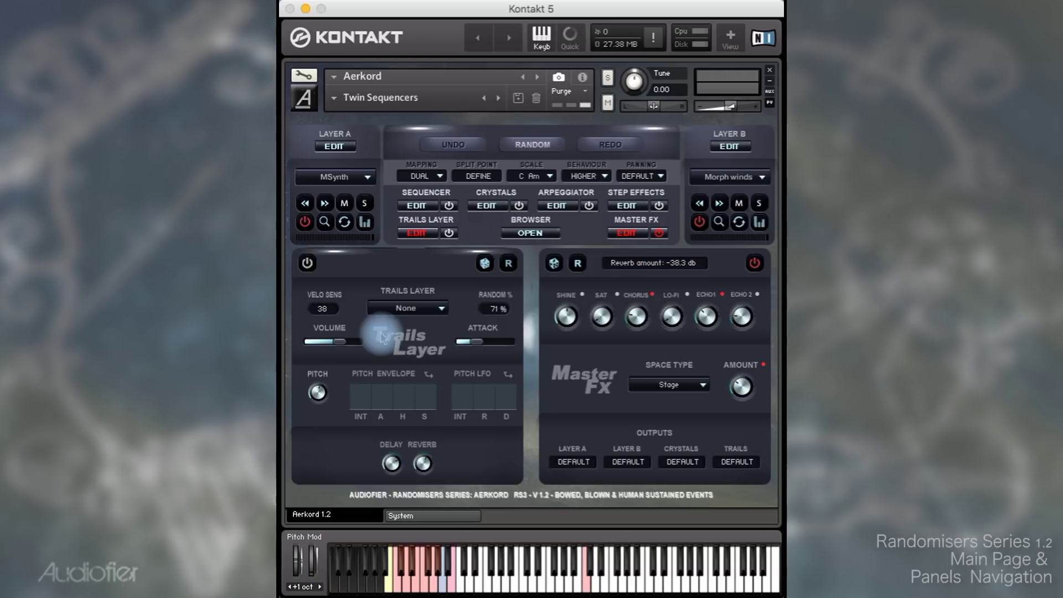
{"action": "left_click", "coordinate": [334, 147]}
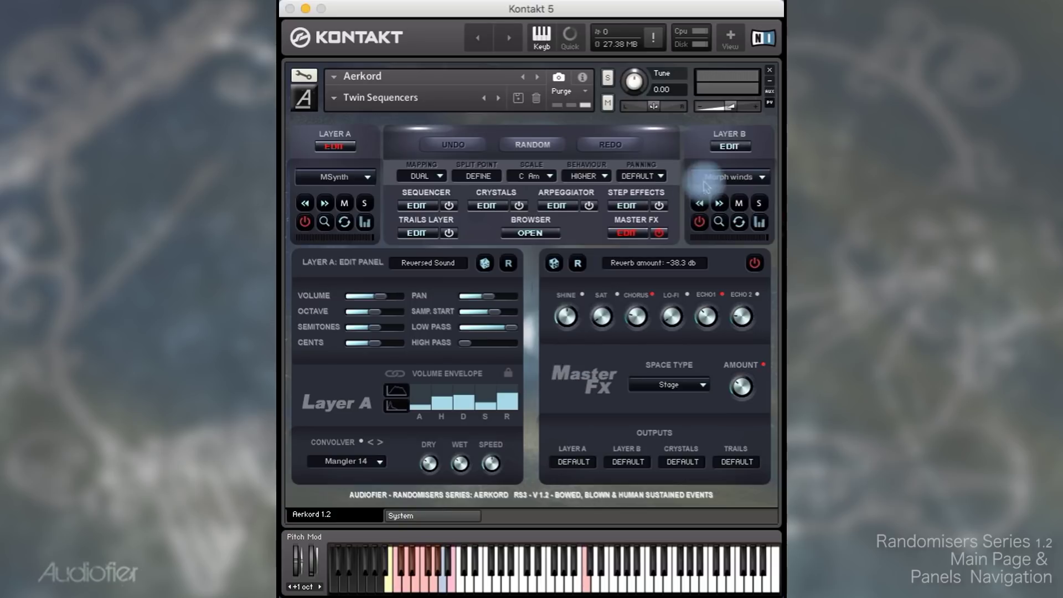
{"action": "left_click", "coordinate": [413, 237]}
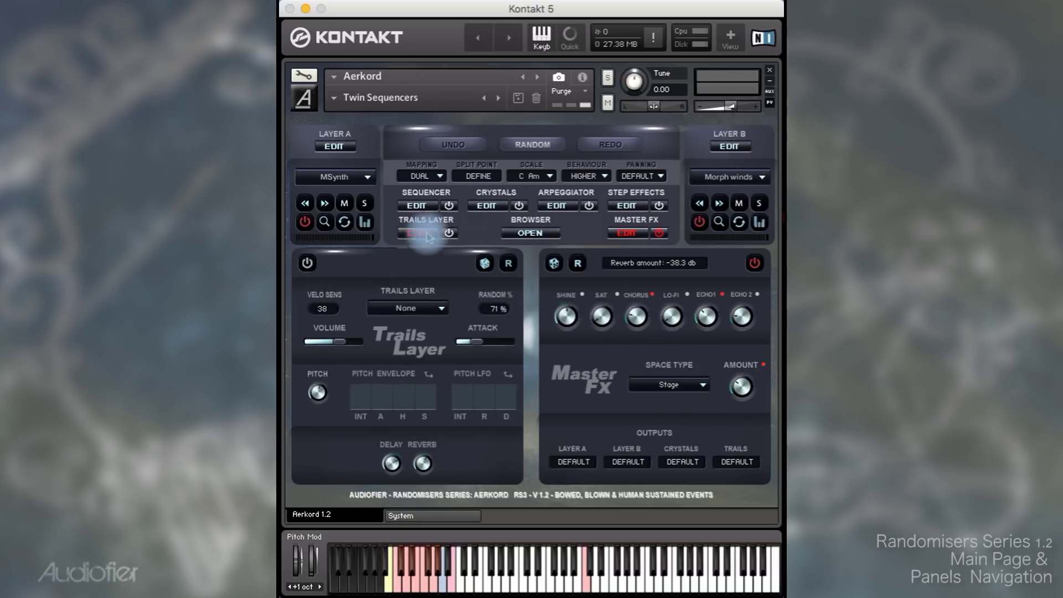
{"action": "left_click", "coordinate": [730, 147]}
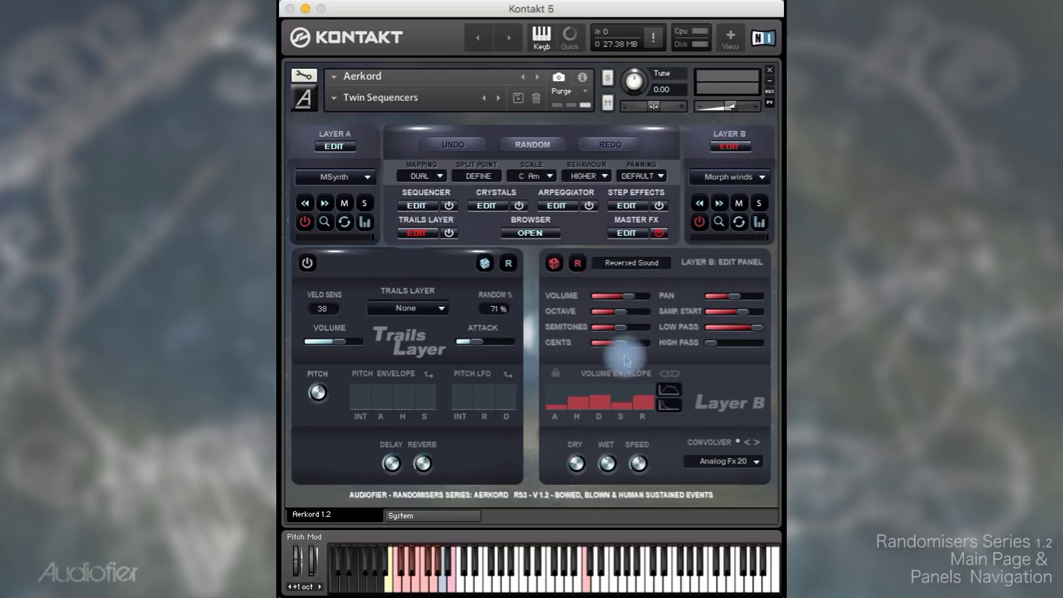